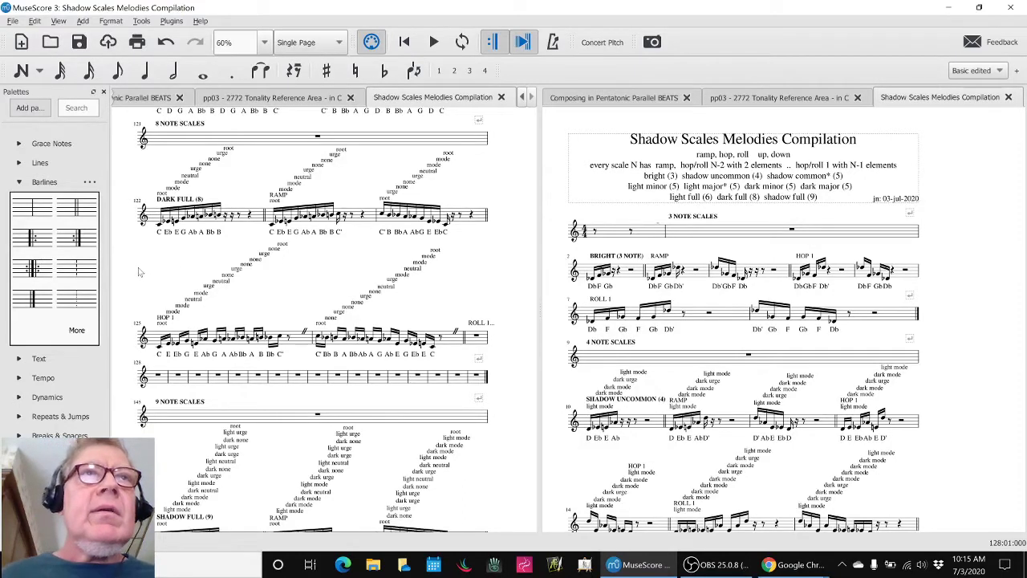
Play the Shadow Scales score from the selected measure and stop playback
{"action": "left_click", "coordinate": [267, 147]}
{"action": "key", "text": "Escape"}
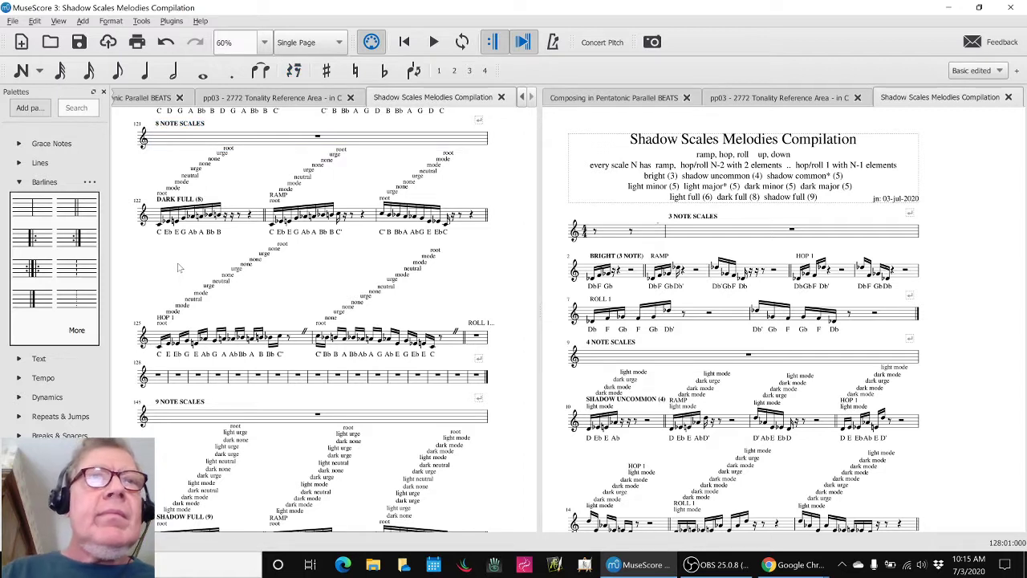
{"action": "key", "text": "space"}
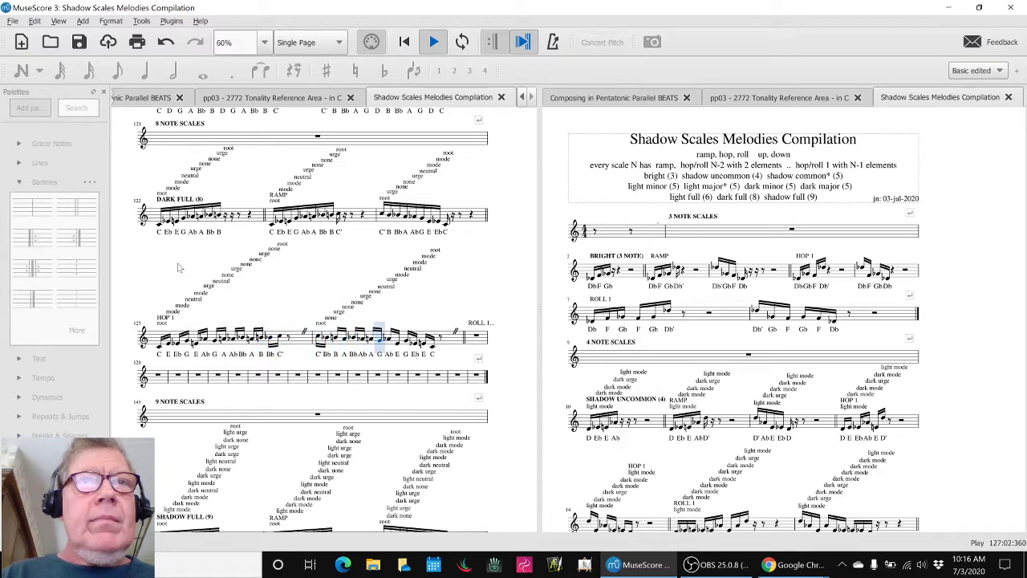
{"action": "key", "text": "space"}
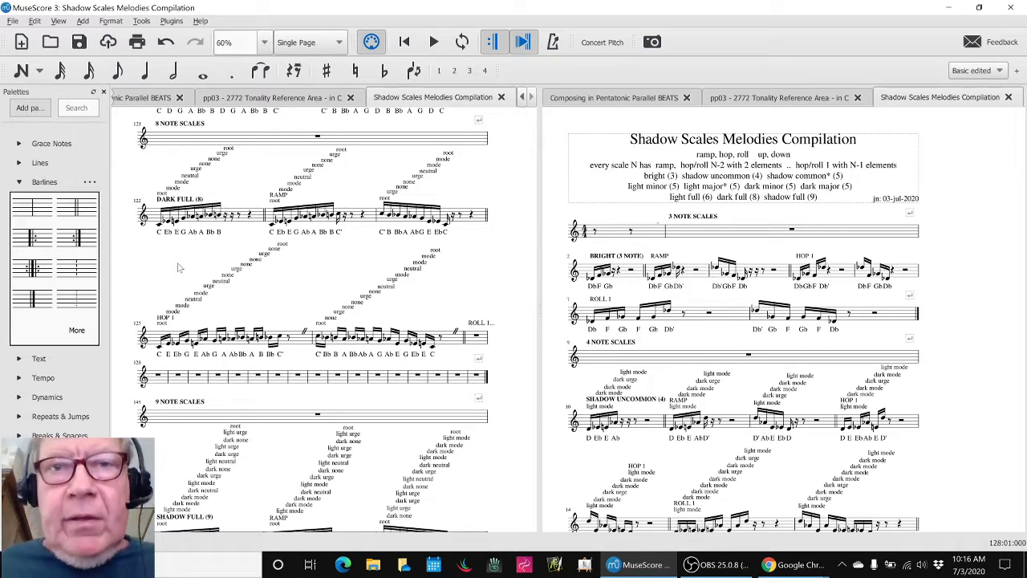
Switch windows to bring up the Composing in Pentatonic Parallel notes sheet
{"action": "key", "text": "alt+Tab"}
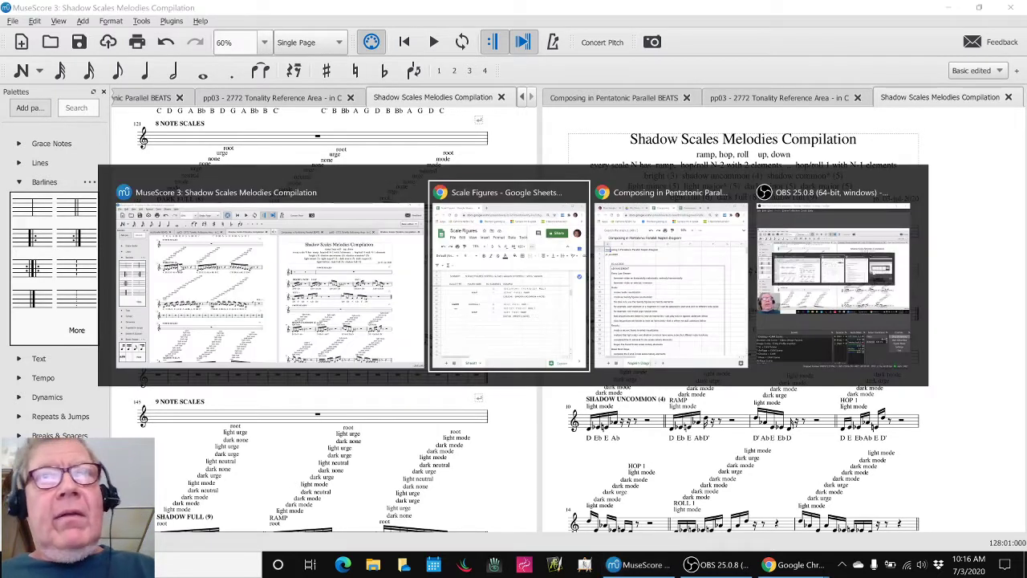
{"action": "key", "text": "alt+Tab"}
{"action": "key", "text": "alt+Tab"}
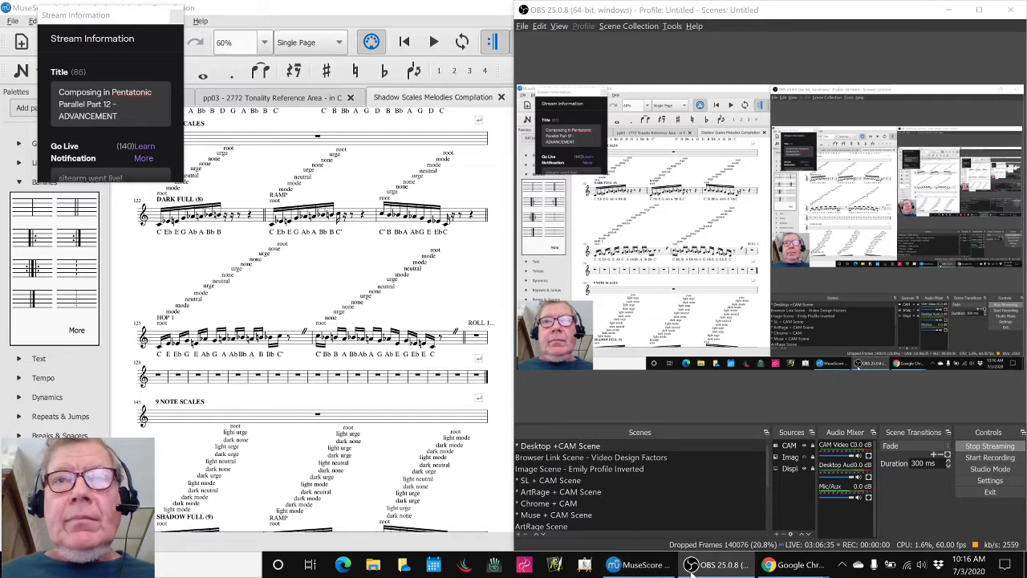
{"action": "left_click", "coordinate": [718, 565]}
{"action": "mouse_move", "coordinate": [793, 564]}
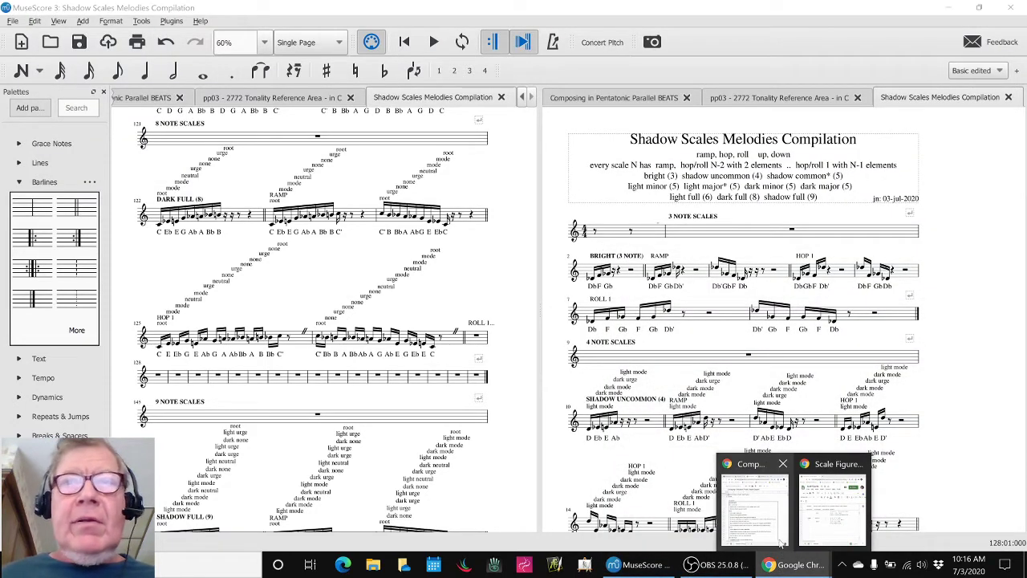
{"action": "left_click", "coordinate": [781, 536]}
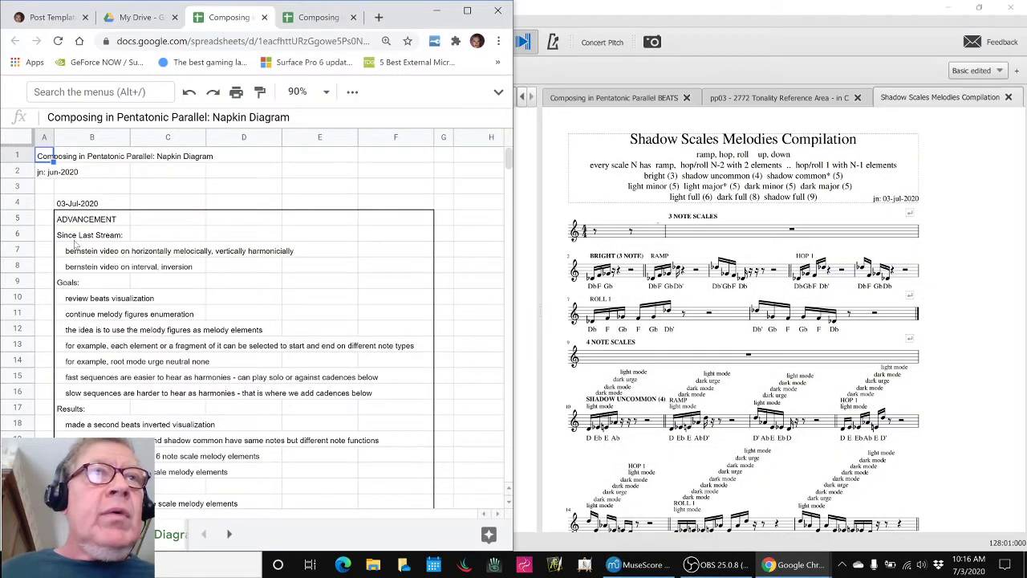
Go through the Since Last Stream Bernstein video notes and the review beats visualization goal
{"action": "left_click", "coordinate": [70, 241]}
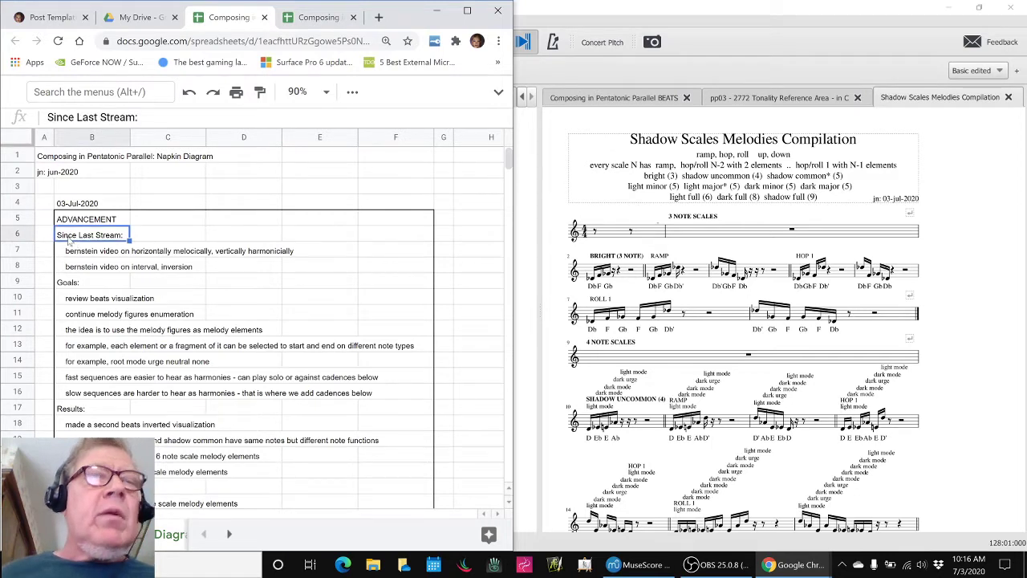
{"action": "left_click", "coordinate": [71, 253]}
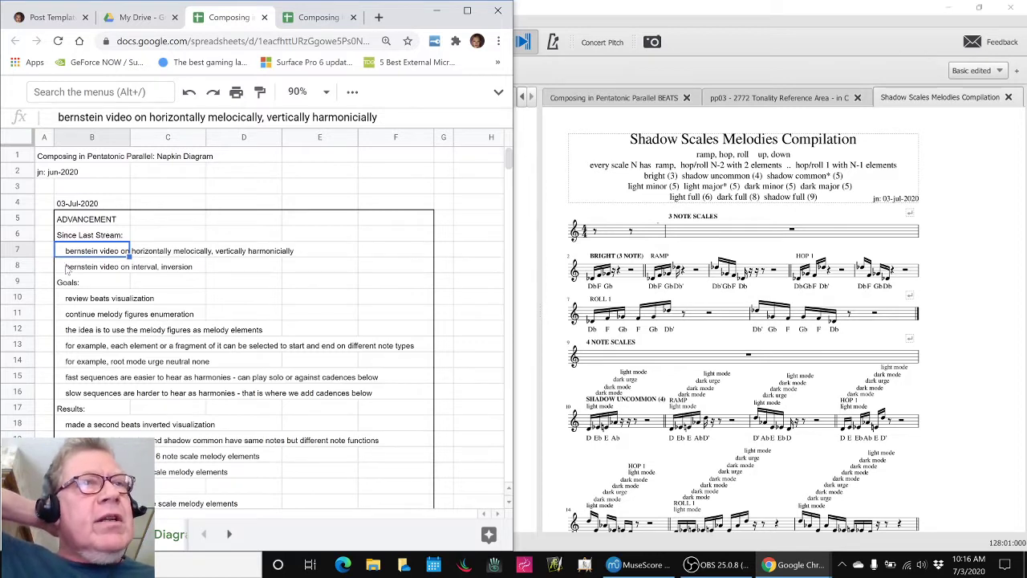
{"action": "left_click", "coordinate": [68, 272]}
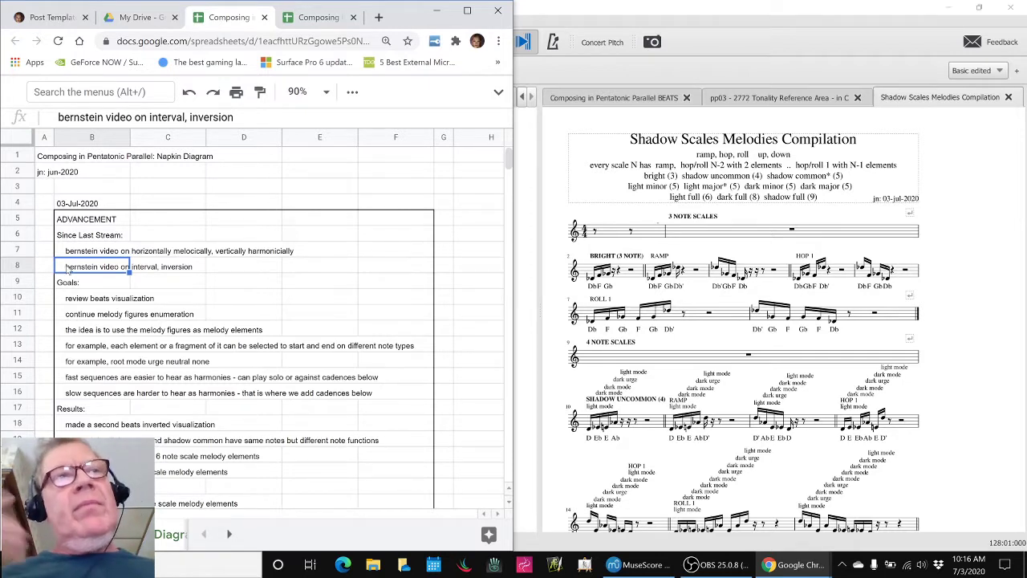
{"action": "left_click", "coordinate": [71, 300]}
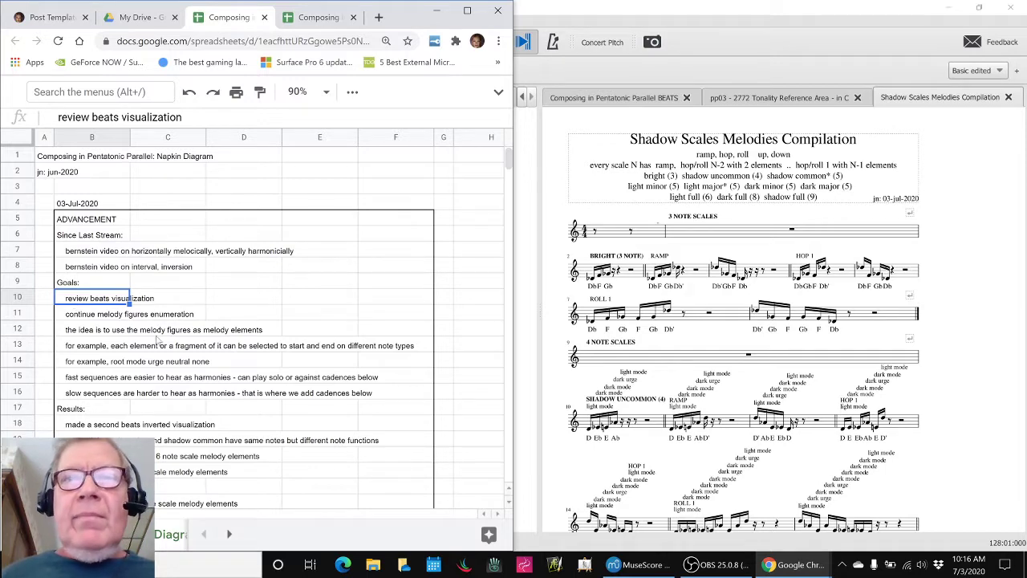
From the desktop's Beats Music Visualization folder, start the BEATS INVERTED video
{"action": "left_click", "coordinate": [1025, 565]}
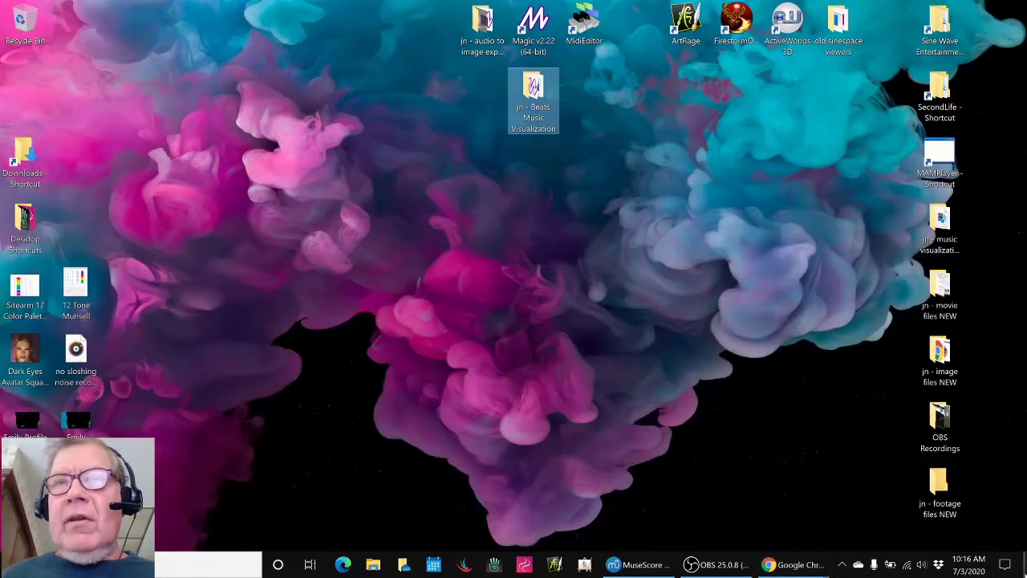
{"action": "double_click", "coordinate": [547, 136]}
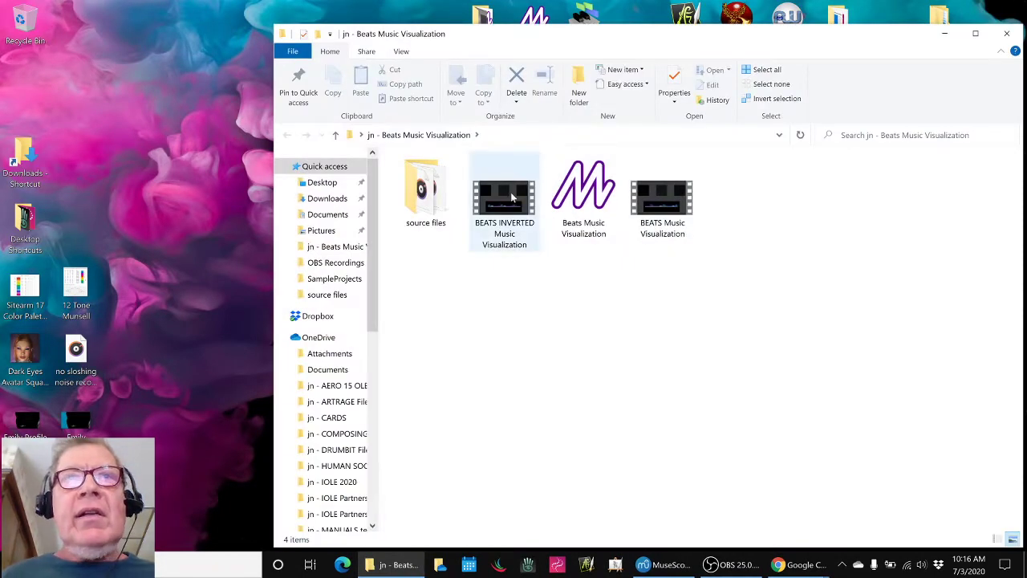
{"action": "double_click", "coordinate": [652, 215]}
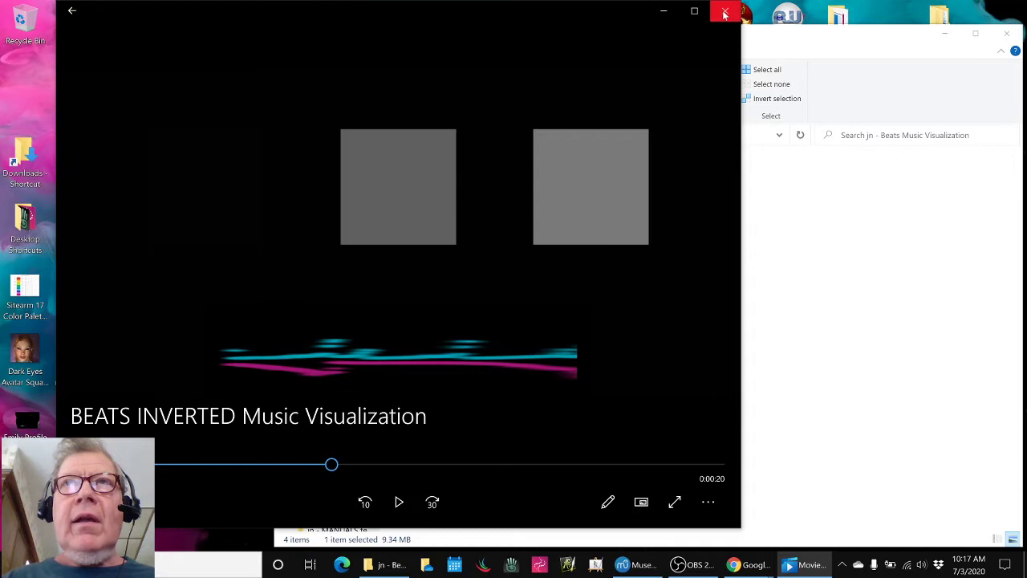
Close the Movies & TV player and the Beats Music Visualization folder window
{"action": "left_click", "coordinate": [727, 15]}
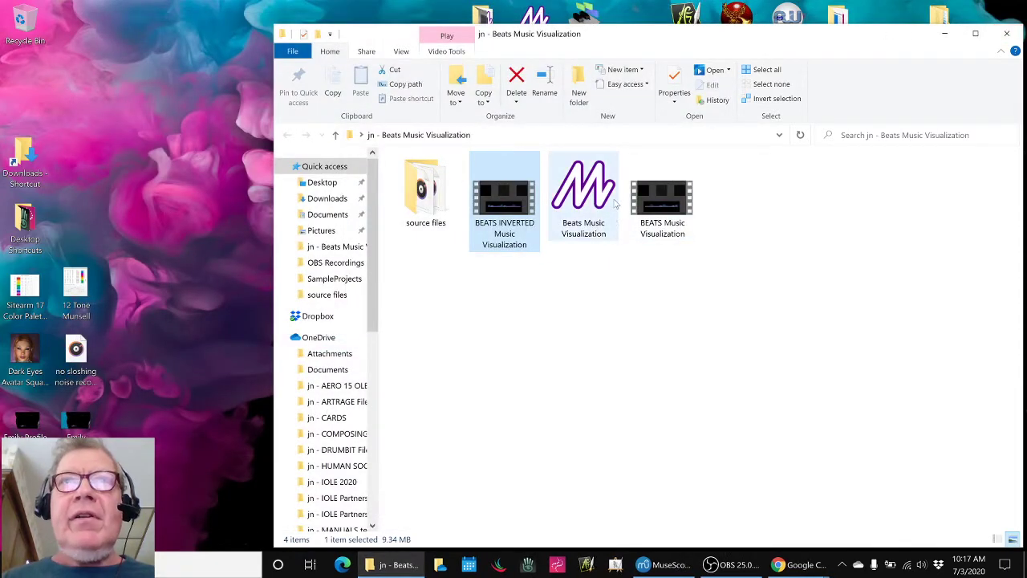
{"action": "left_click", "coordinate": [1008, 35]}
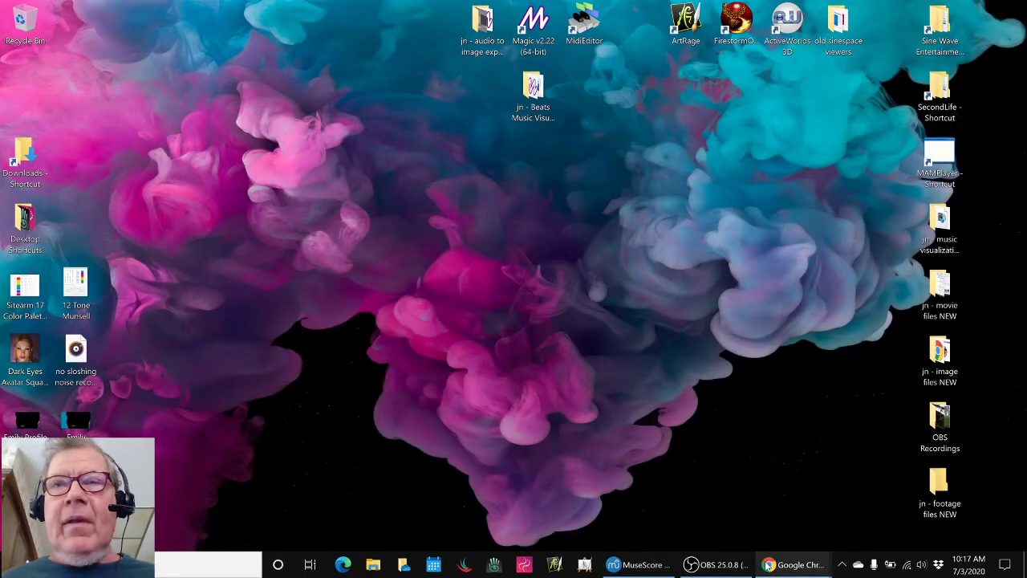
Select the continue melody figures enumeration goal, then bring the Shadow Scales score forward
{"action": "mouse_move", "coordinate": [794, 565]}
{"action": "left_click", "coordinate": [754, 505]}
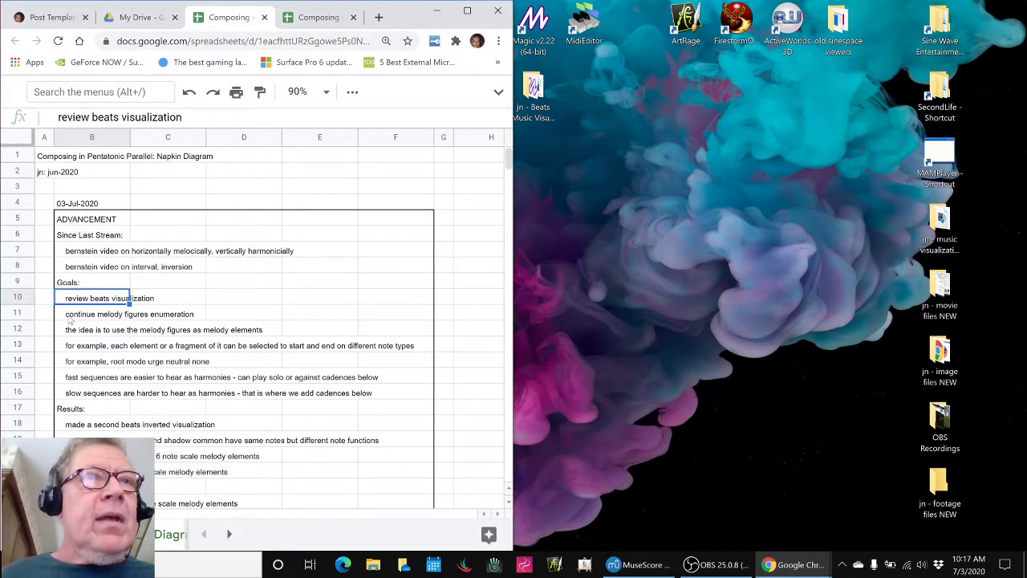
{"action": "left_click", "coordinate": [70, 319]}
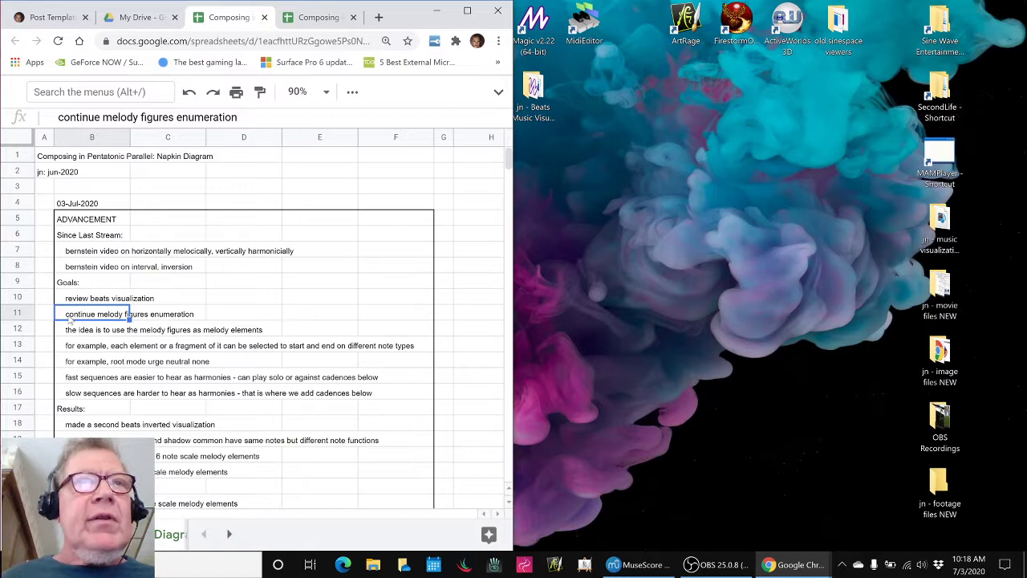
{"action": "left_click", "coordinate": [638, 564]}
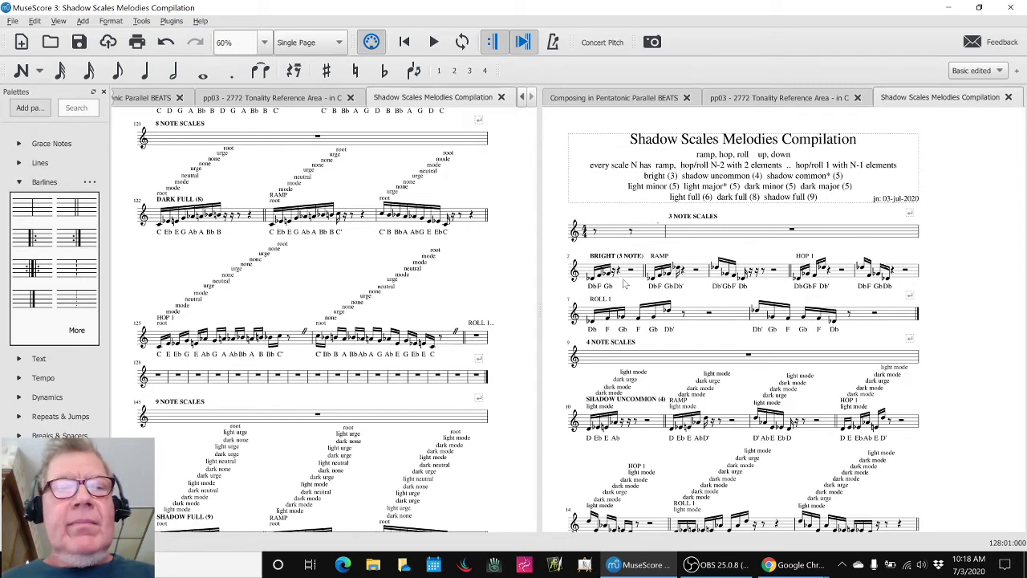
Arrange the Scale Figures sheet beside the score and select the BRIGHT (3 NOTE) measure
{"action": "key", "text": "alt+Tab"}
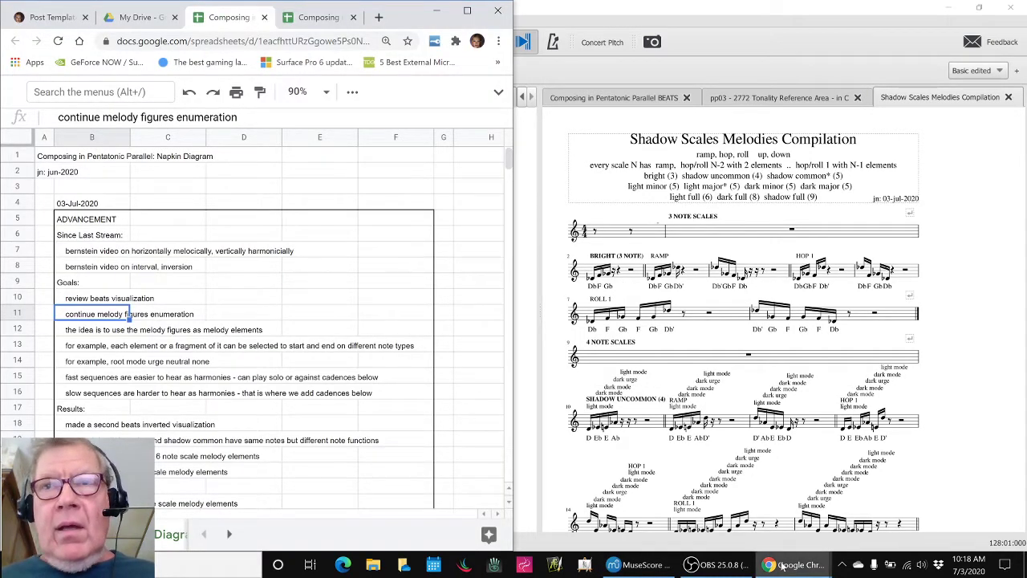
{"action": "left_click", "coordinate": [819, 532]}
{"action": "mouse_move", "coordinate": [795, 565]}
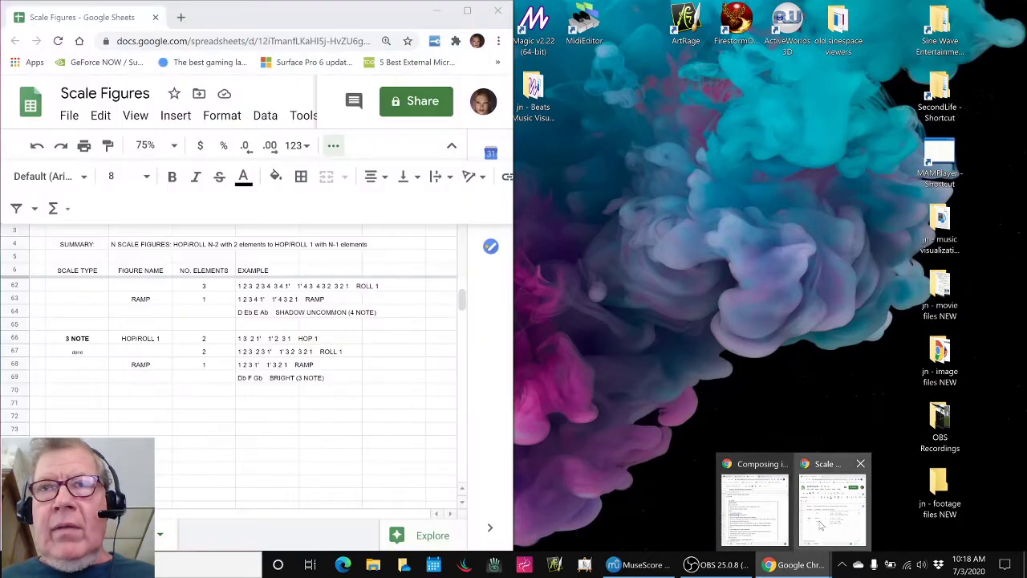
{"action": "left_click", "coordinate": [826, 506]}
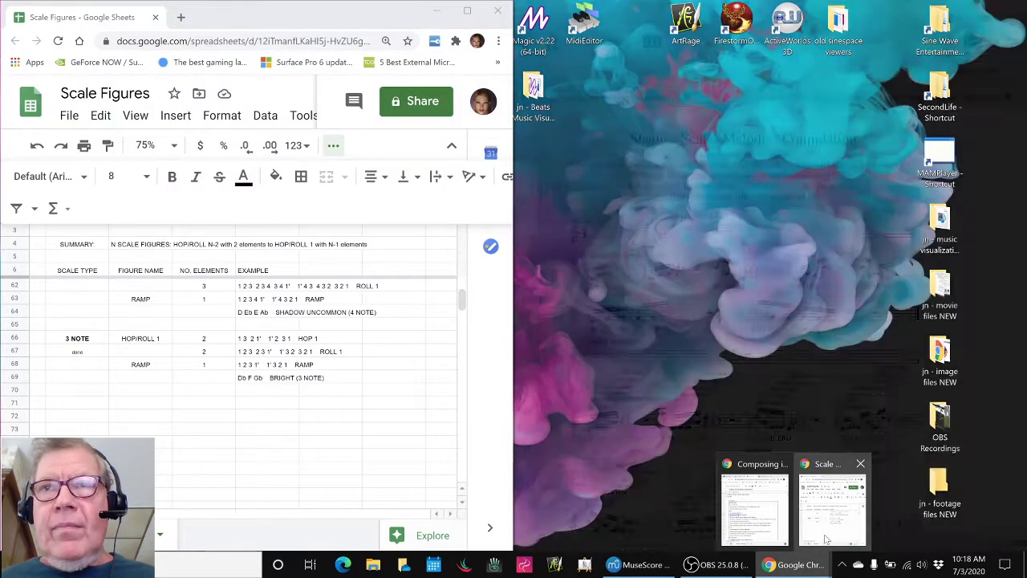
{"action": "left_click", "coordinate": [827, 539]}
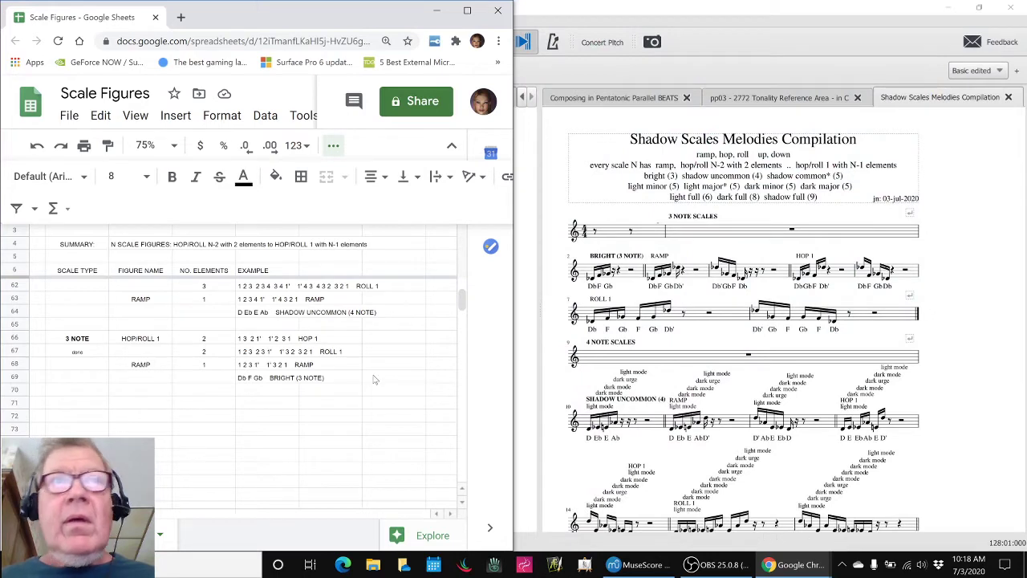
{"action": "key", "text": "alt+Tab"}
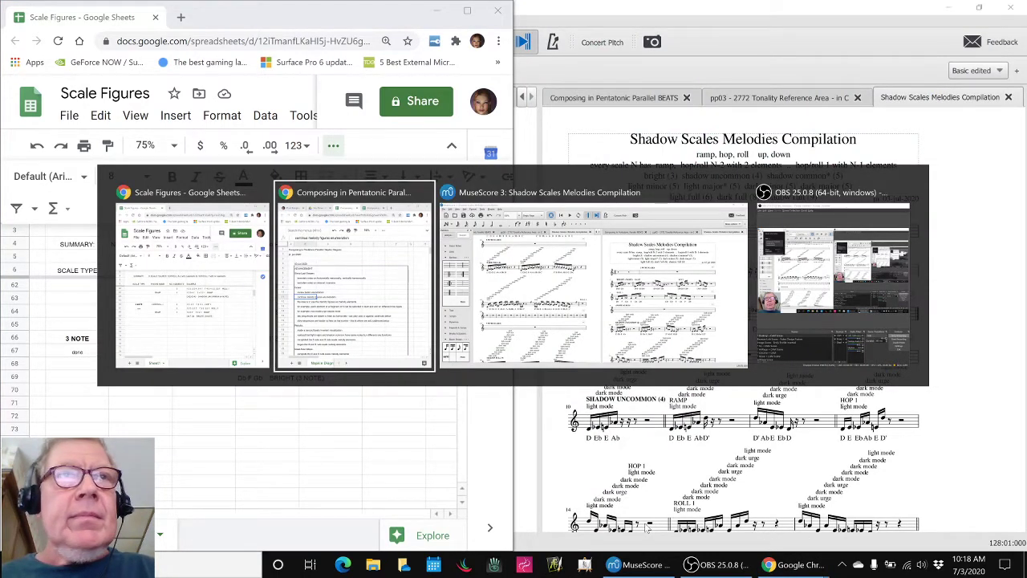
{"action": "key", "text": "alt+Tab"}
{"action": "key", "text": "alt+Tab"}
{"action": "key", "text": "alt+Tab"}
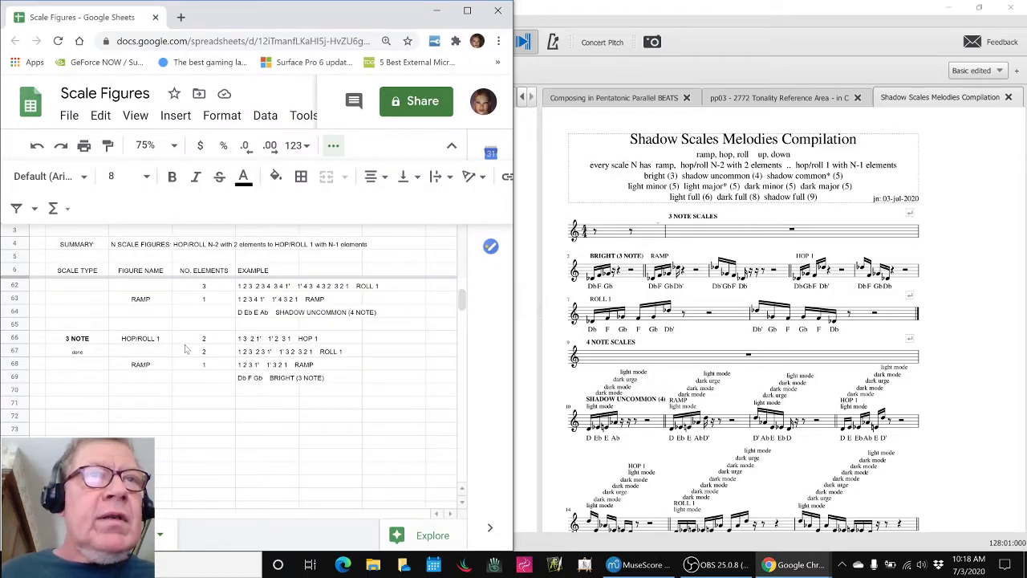
{"action": "left_click", "coordinate": [625, 277]}
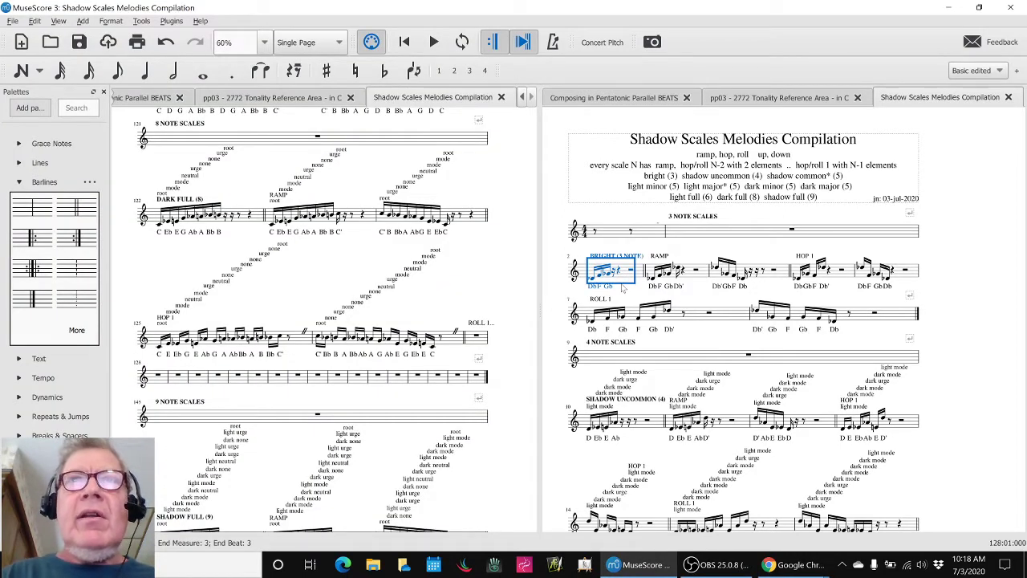
Play the BRIGHT (3 NOTE) and RAMP measures, then return to the Scale Figures sheet
{"action": "key", "text": "space"}
{"action": "key", "text": "space"}
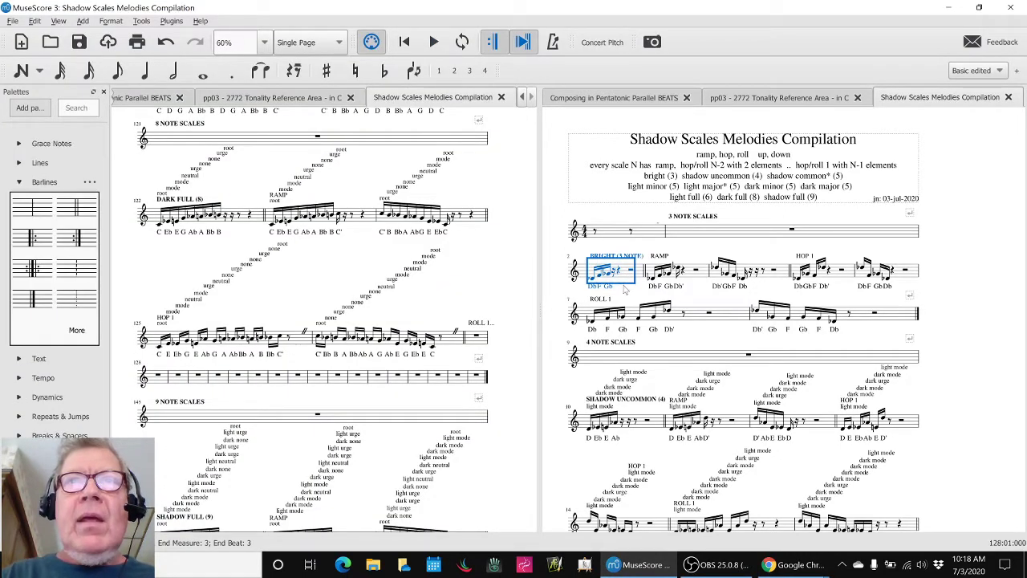
{"action": "left_click", "coordinate": [688, 280]}
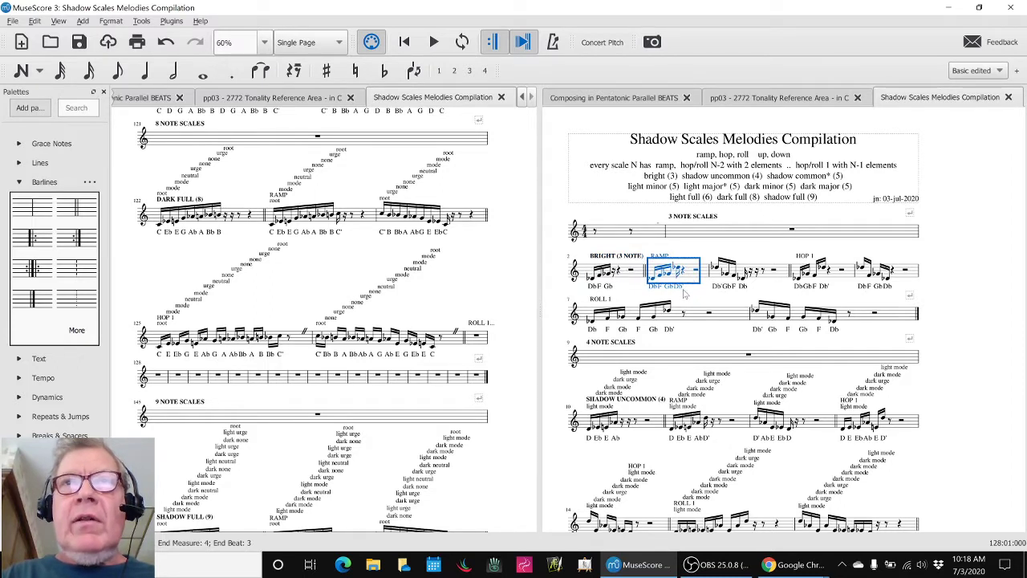
{"action": "key", "text": "space"}
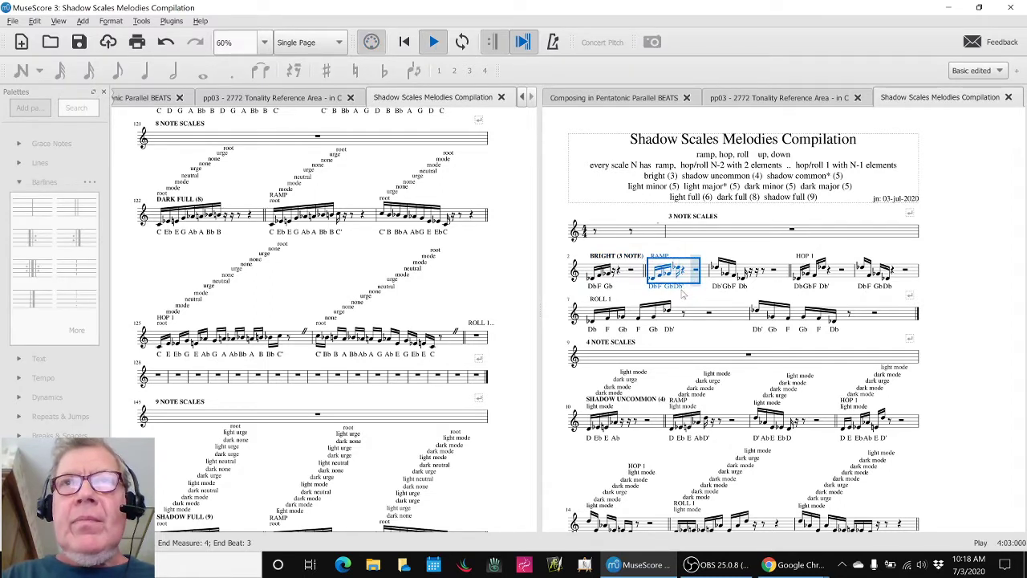
{"action": "key", "text": "space"}
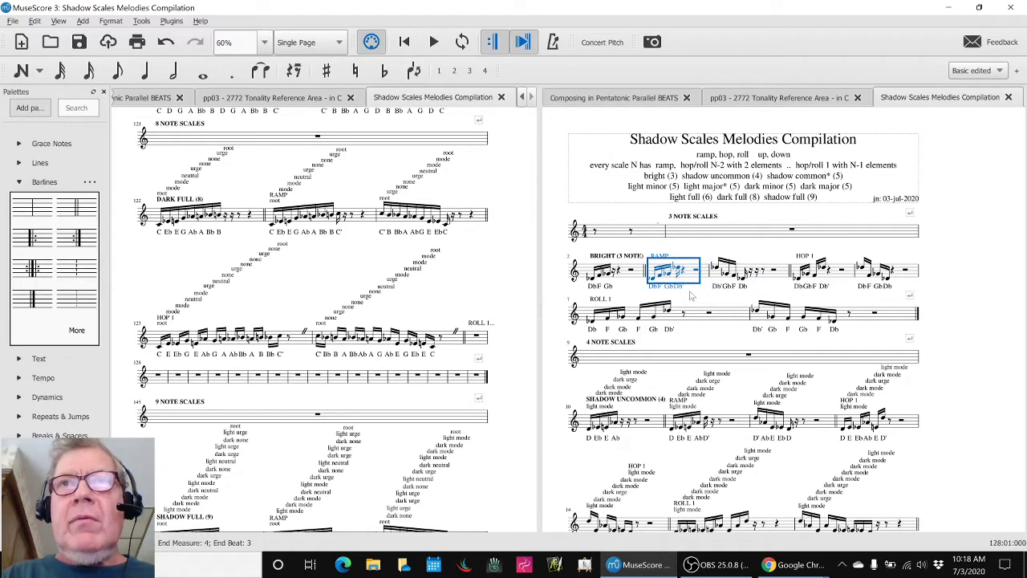
{"action": "key", "text": "Escape"}
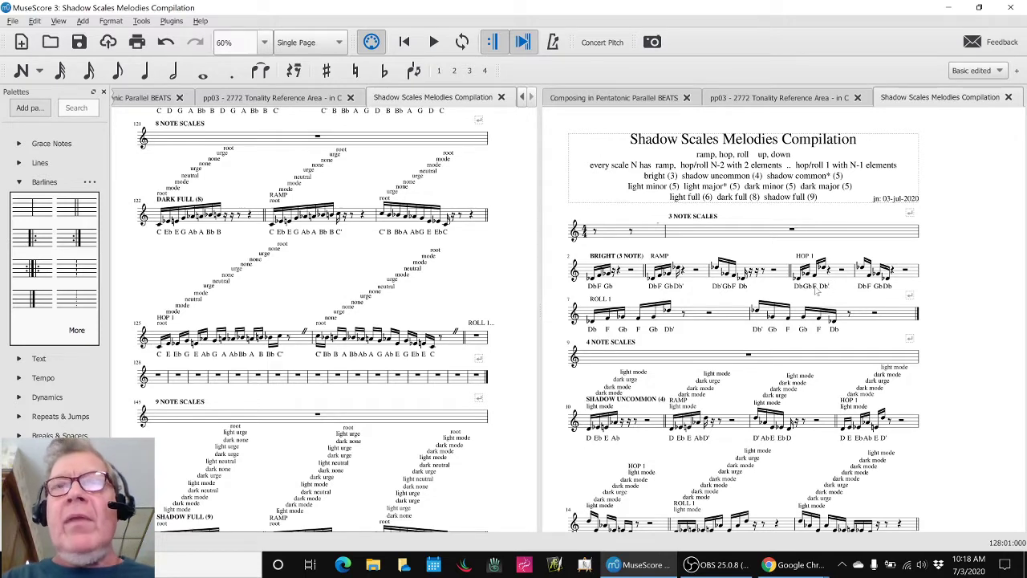
{"action": "key", "text": "alt+Tab"}
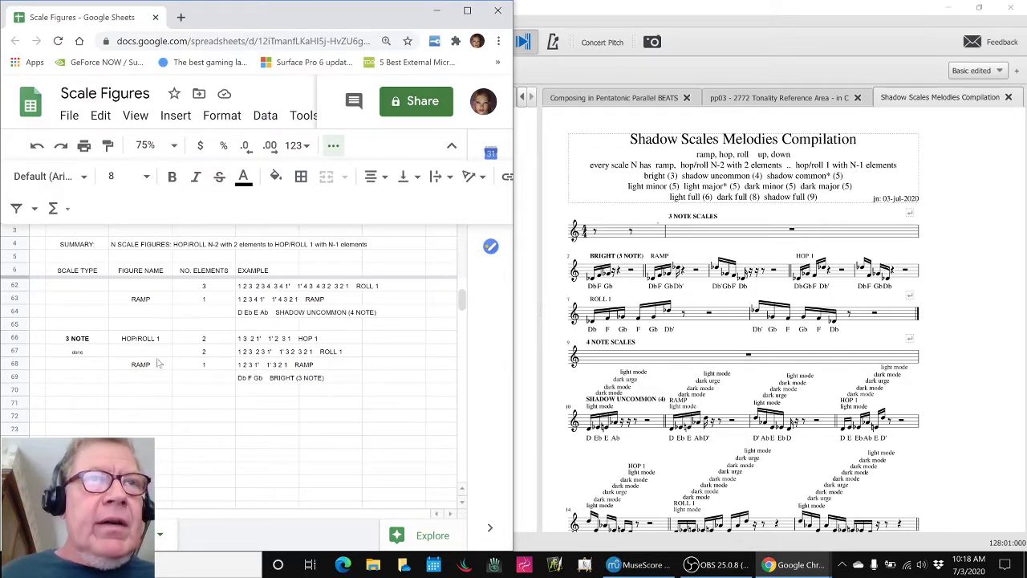
{"action": "scroll", "coordinate": [92, 351], "scroll_direction": "up", "scroll_amount": 3}
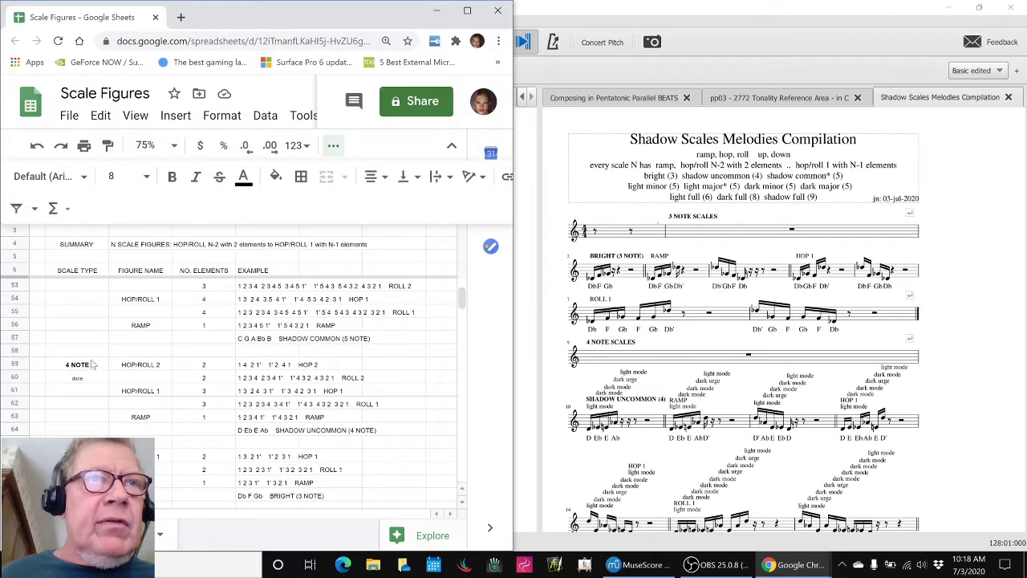
{"action": "scroll", "coordinate": [95, 366], "scroll_direction": "up", "scroll_amount": 6}
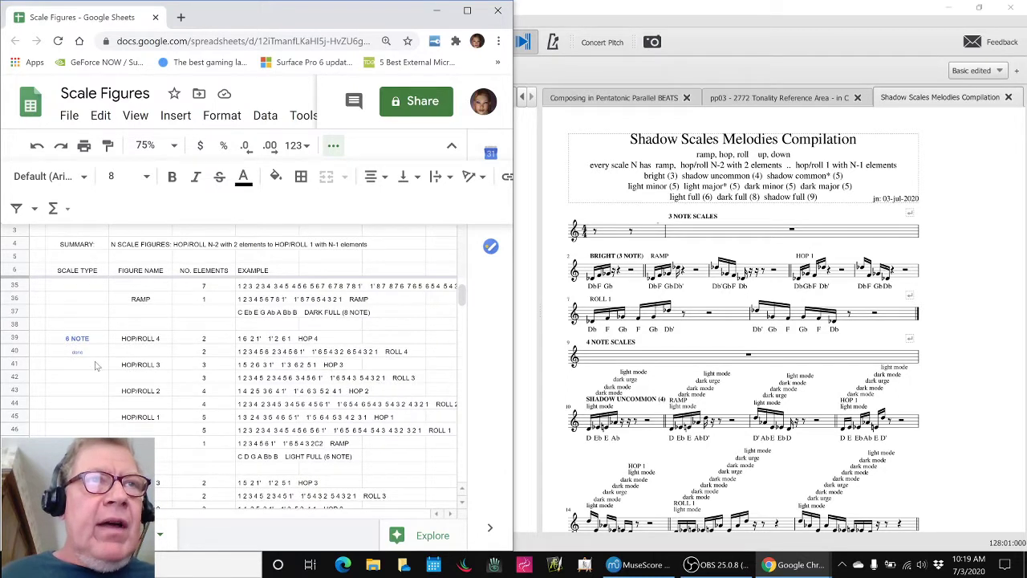
{"action": "scroll", "coordinate": [95, 367], "scroll_direction": "down", "scroll_amount": 3}
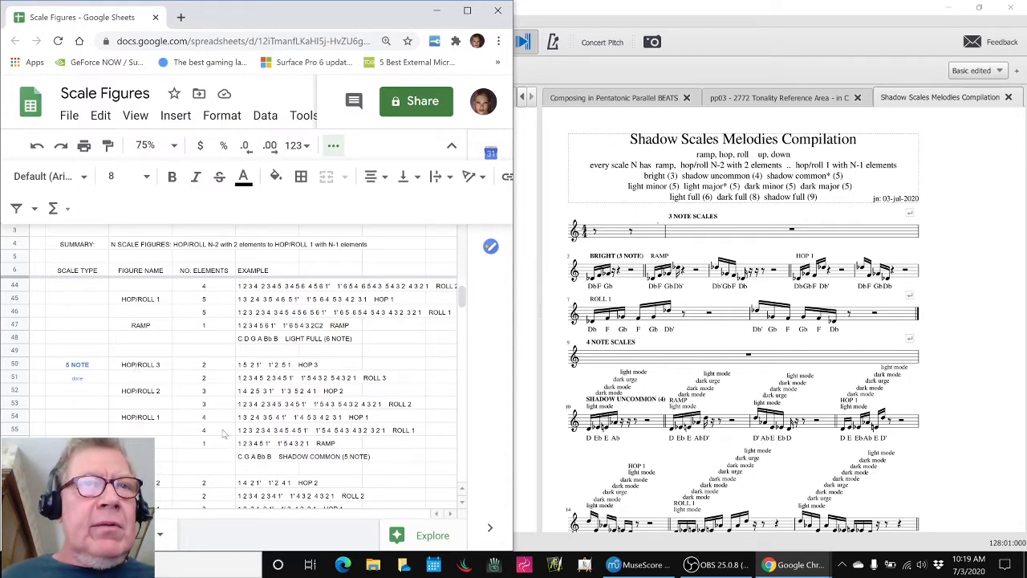
{"action": "left_click", "coordinate": [157, 415]}
{"action": "left_click", "coordinate": [149, 391]}
{"action": "left_click", "coordinate": [149, 367]}
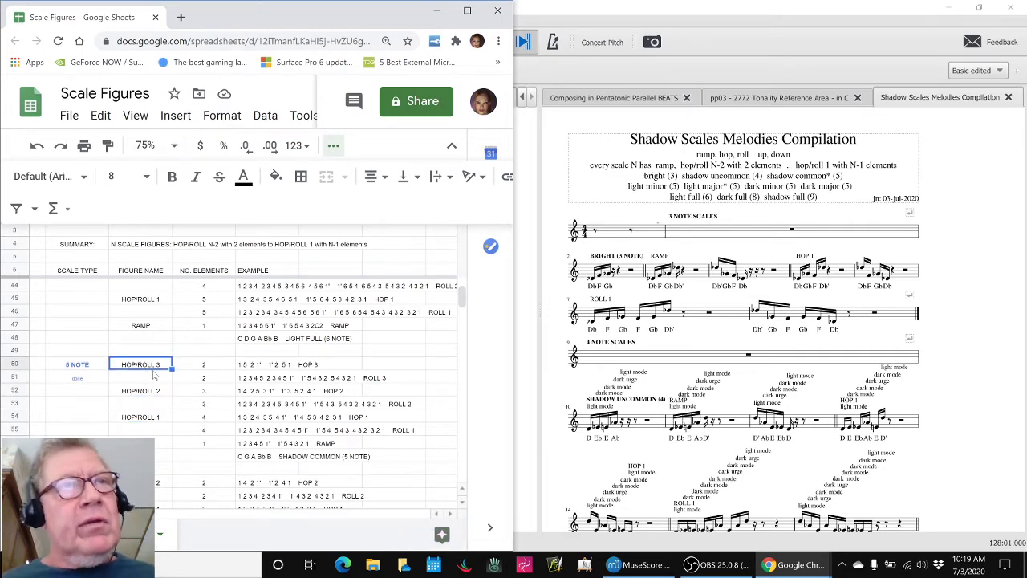
{"action": "scroll", "coordinate": [152, 373], "scroll_direction": "up", "scroll_amount": 3}
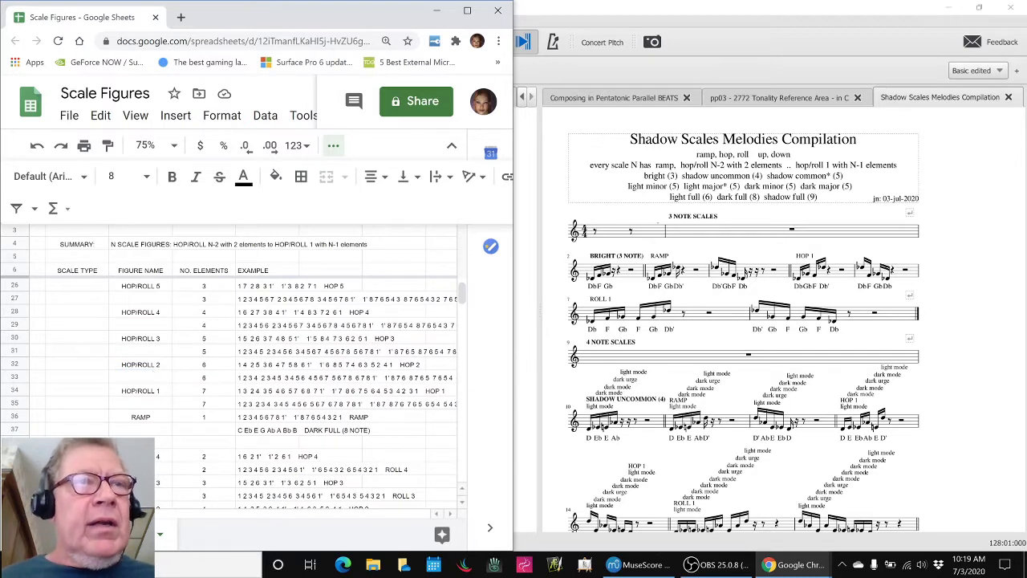
{"action": "scroll", "coordinate": [241, 385], "scroll_direction": "up", "scroll_amount": 2}
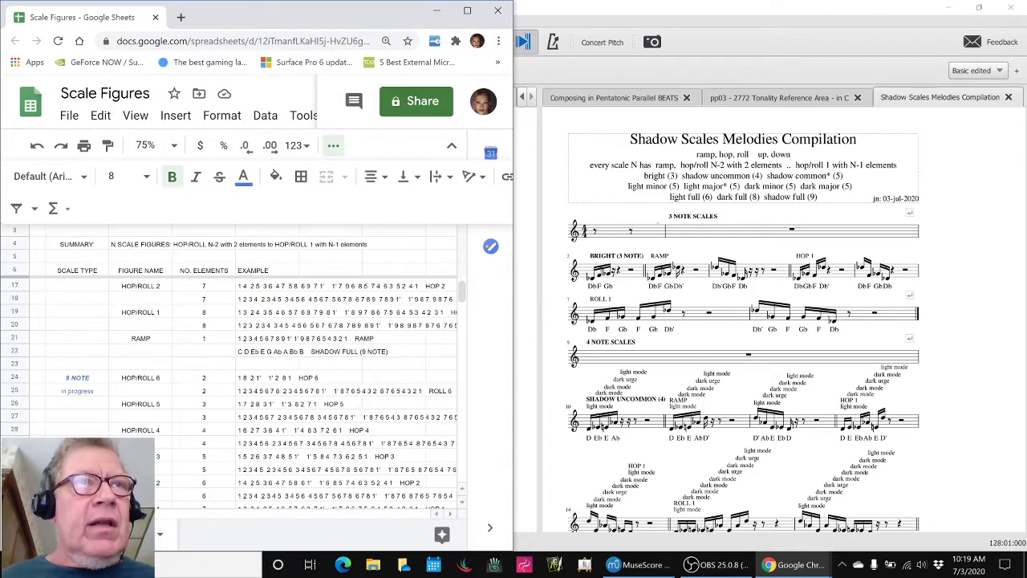
{"action": "left_click", "coordinate": [93, 383]}
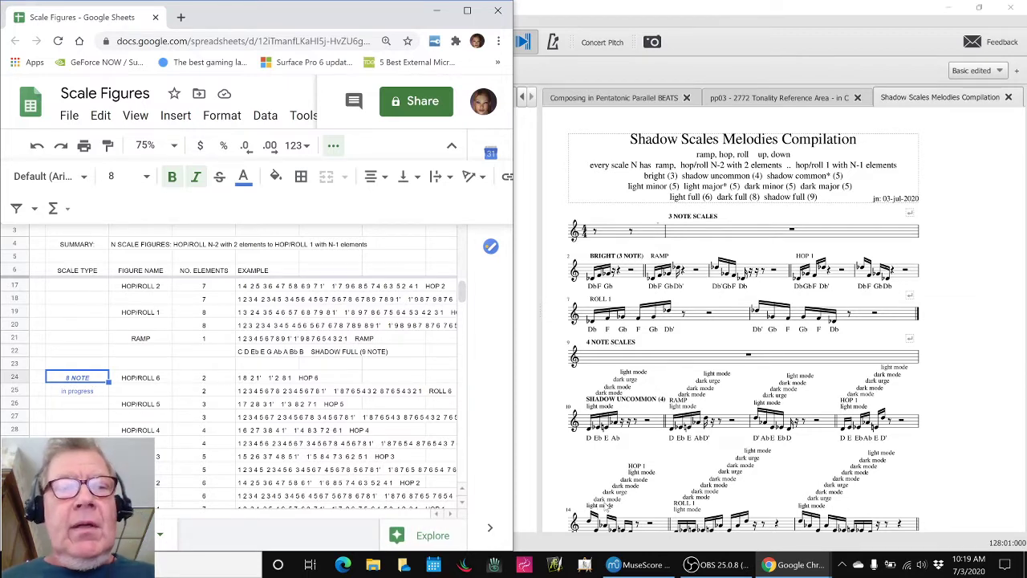
{"action": "key", "text": "alt+Tab"}
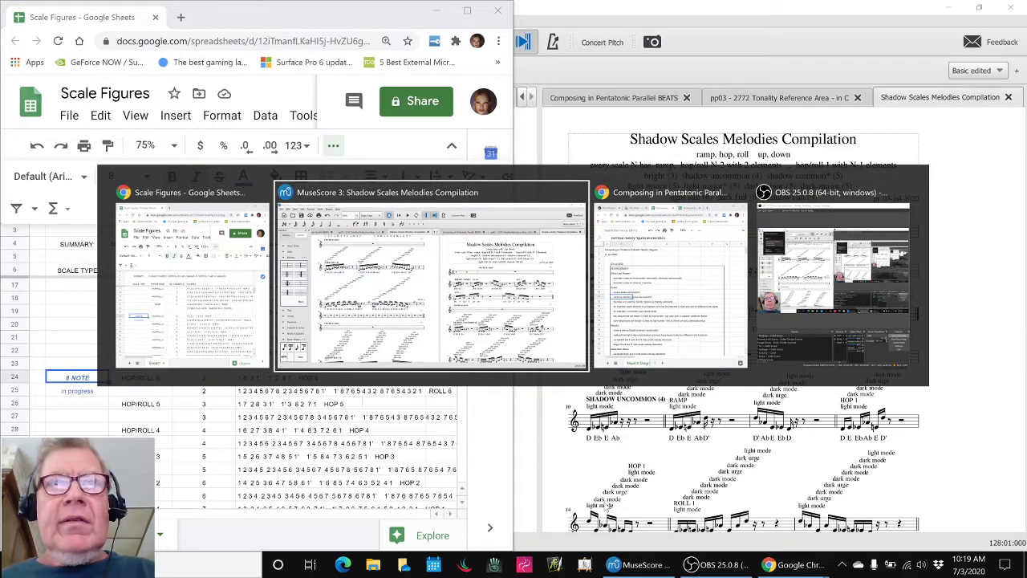
Review the 03-Jul-2020 goals: melody figures as elements, selecting fragments, fast sequences
{"action": "key", "text": "Tab"}
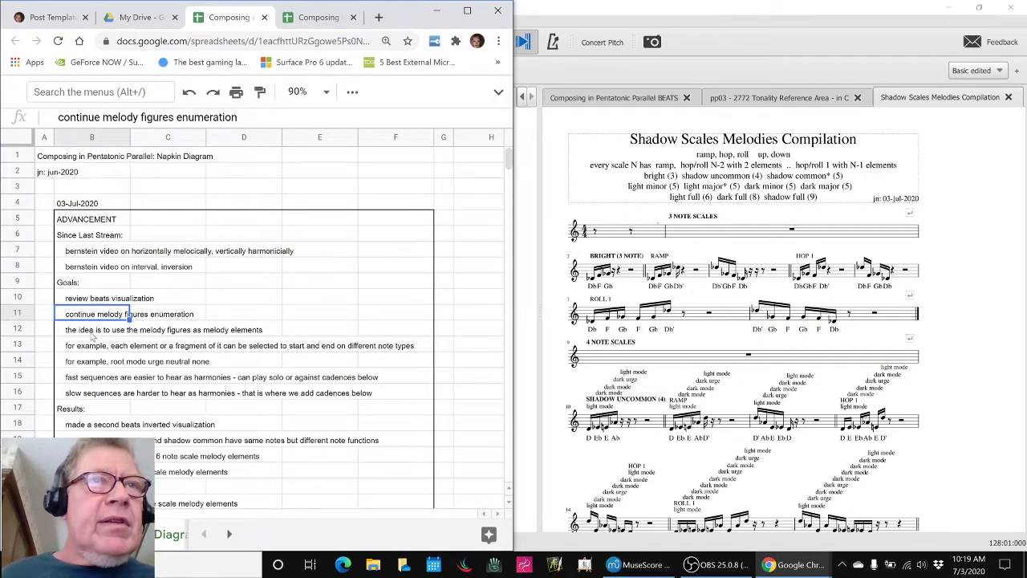
{"action": "left_click", "coordinate": [90, 336]}
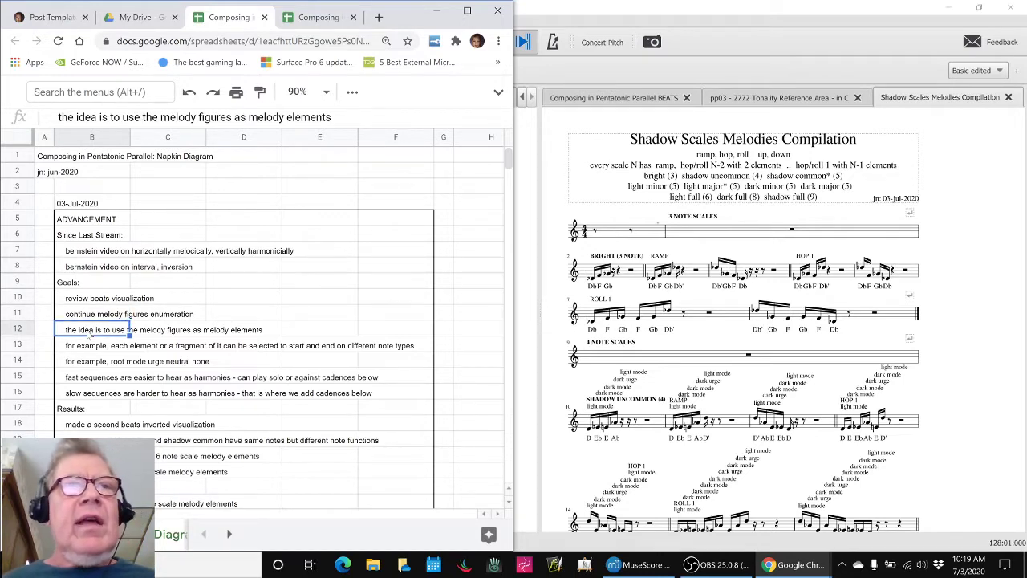
{"action": "left_click", "coordinate": [82, 349]}
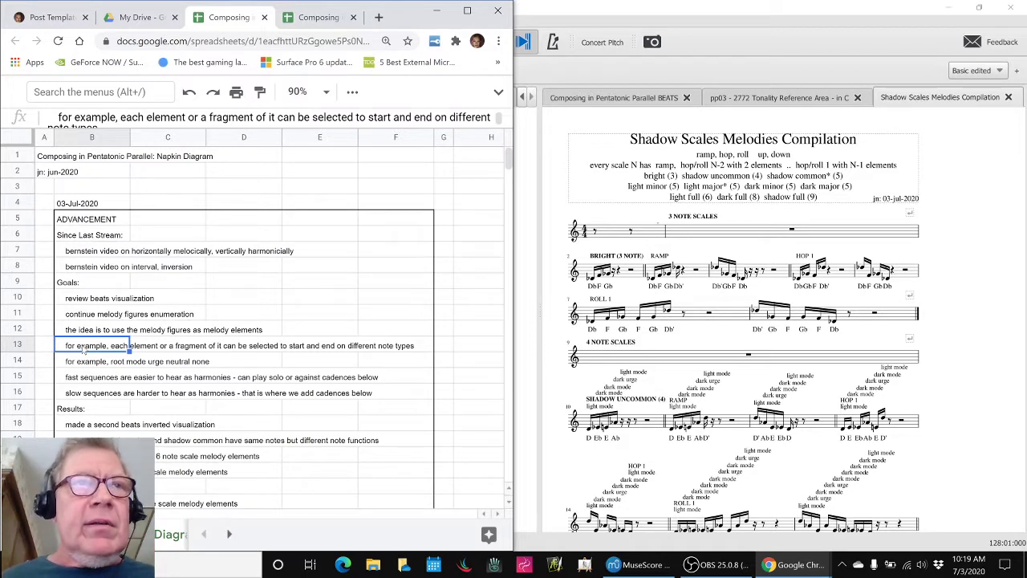
{"action": "left_click", "coordinate": [97, 379]}
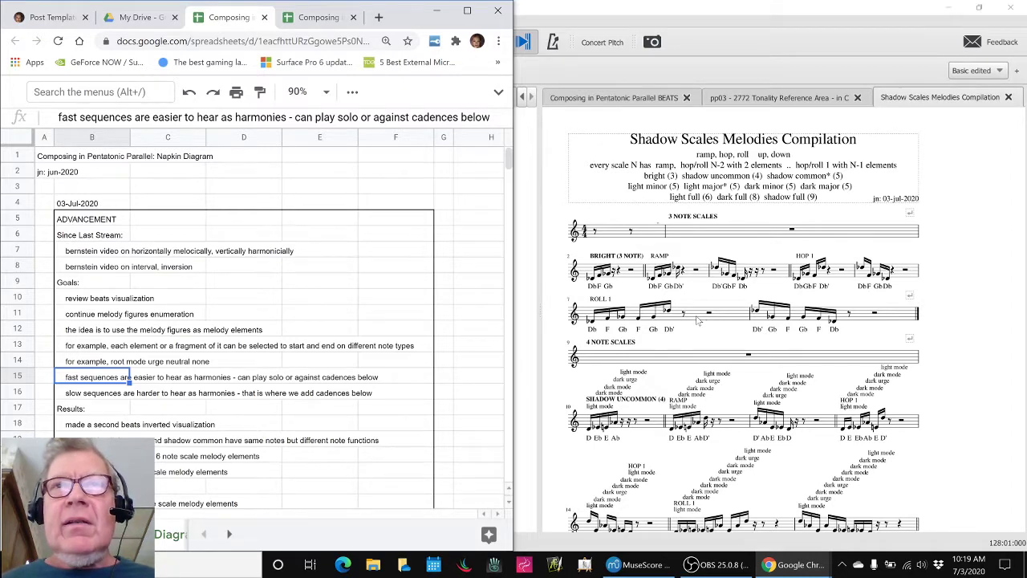
Select the ROLL 1 three-note measure in the score and start playing it
{"action": "left_click", "coordinate": [698, 321]}
{"action": "key", "text": "space"}
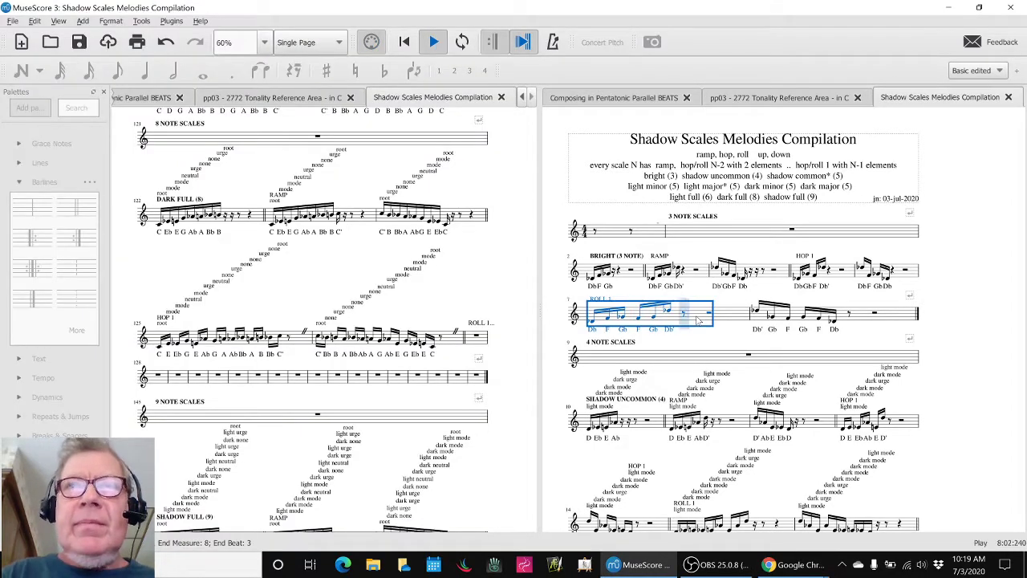
Walk through the ROLL 1 notes Db, F, Gb, F one at a time
{"action": "key", "text": "Escape"}
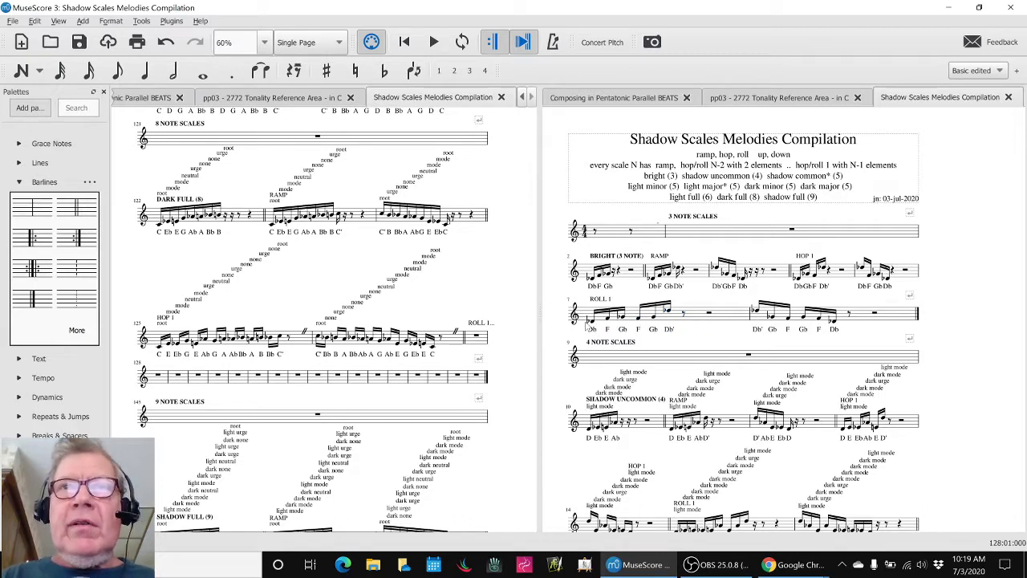
{"action": "left_click", "coordinate": [594, 324]}
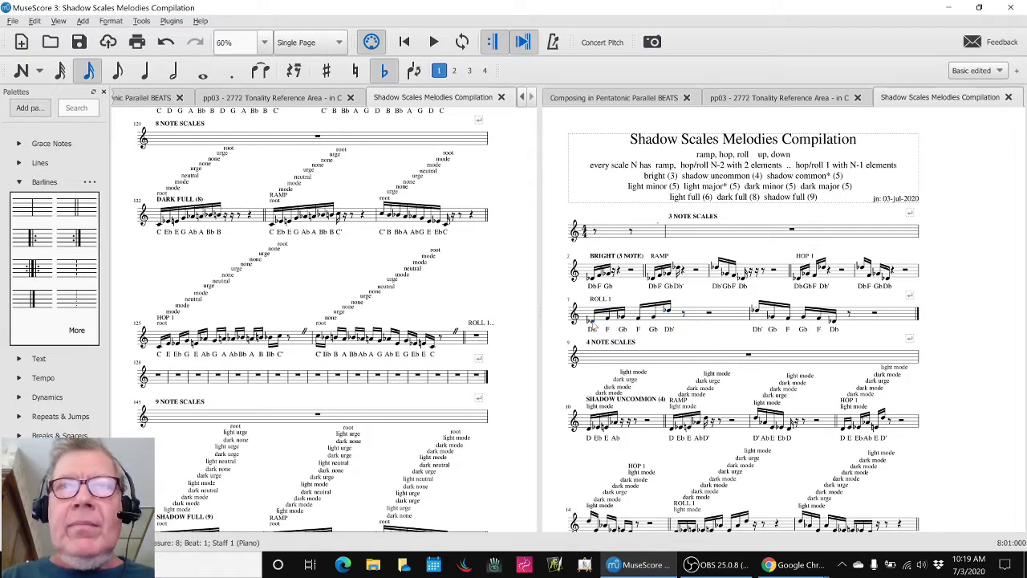
{"action": "left_click", "coordinate": [608, 320]}
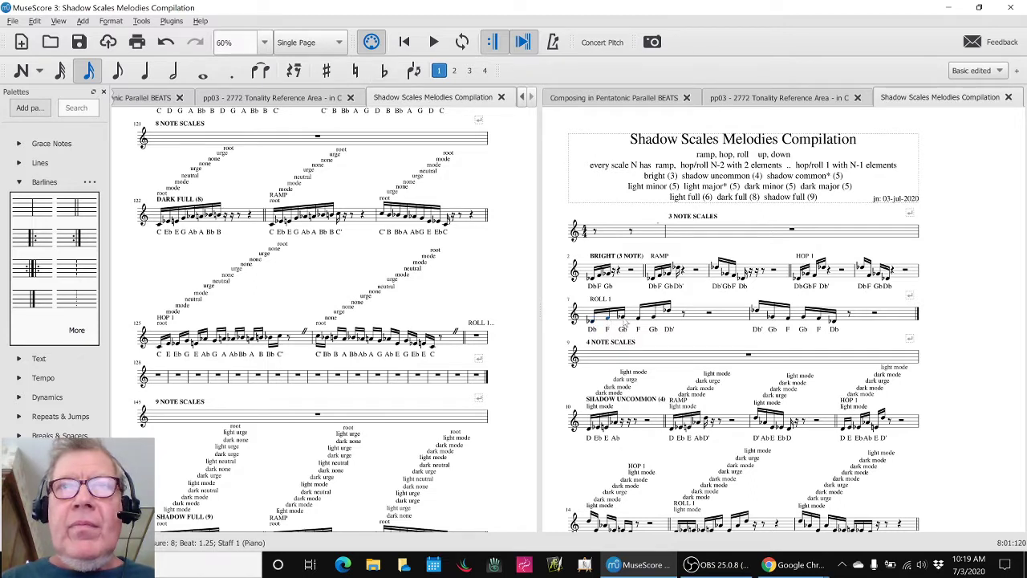
{"action": "key", "text": "Right"}
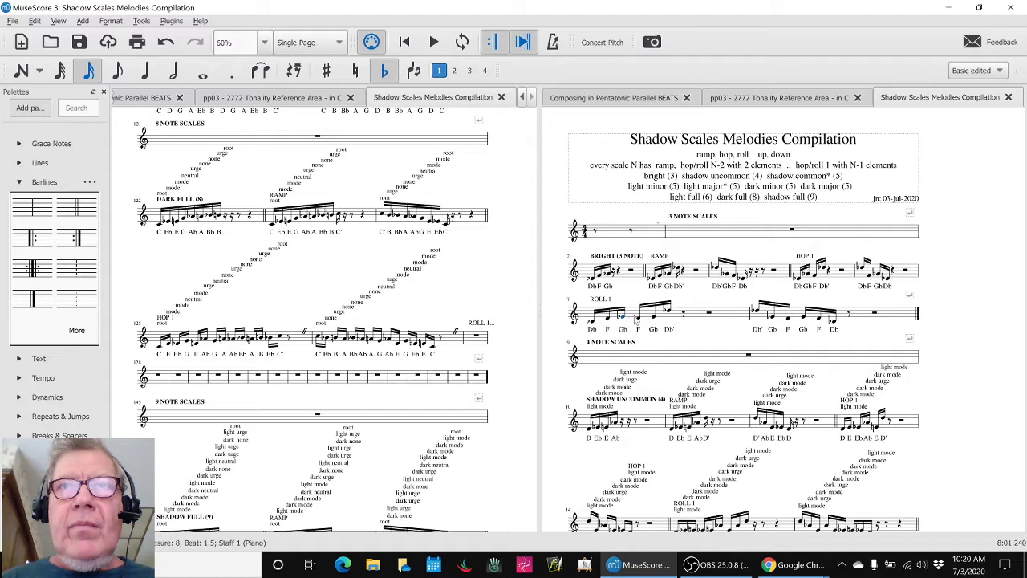
{"action": "key", "text": "Right"}
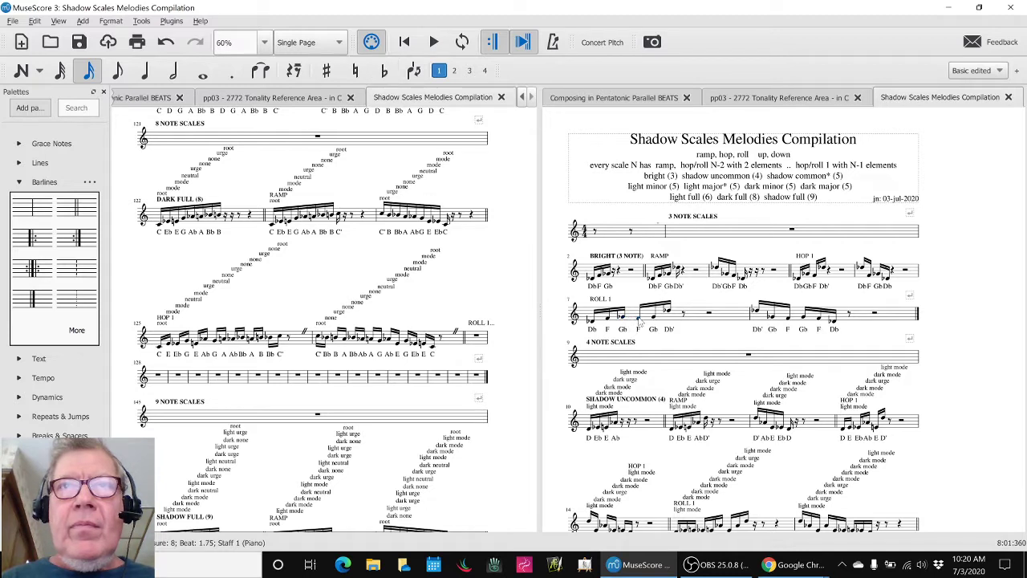
{"action": "key", "text": "Escape"}
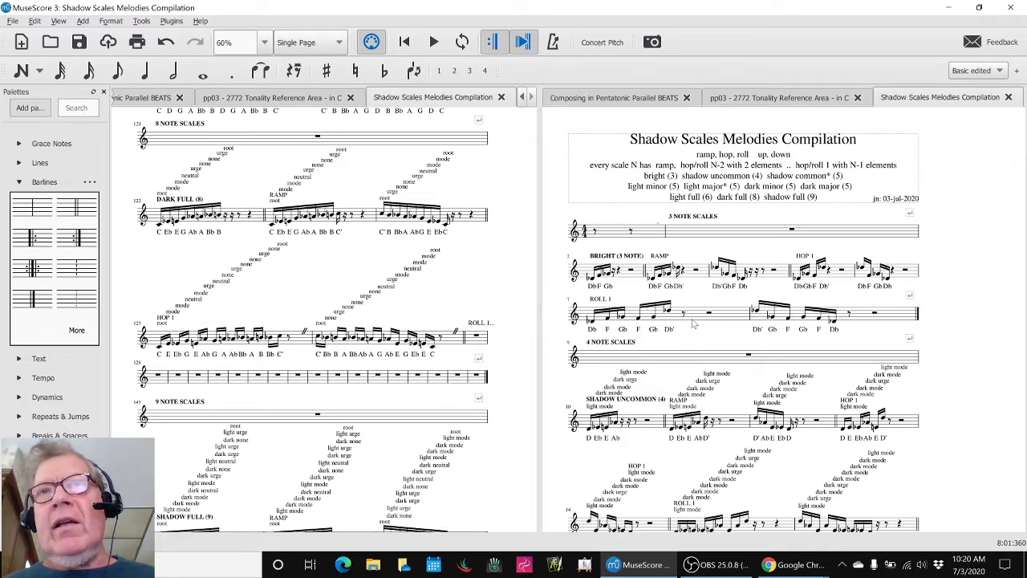
Replay the ROLL 1 measure, then return to the Composing in Pentatonic Parallel notes
{"action": "left_click", "coordinate": [695, 318]}
{"action": "key", "text": "space"}
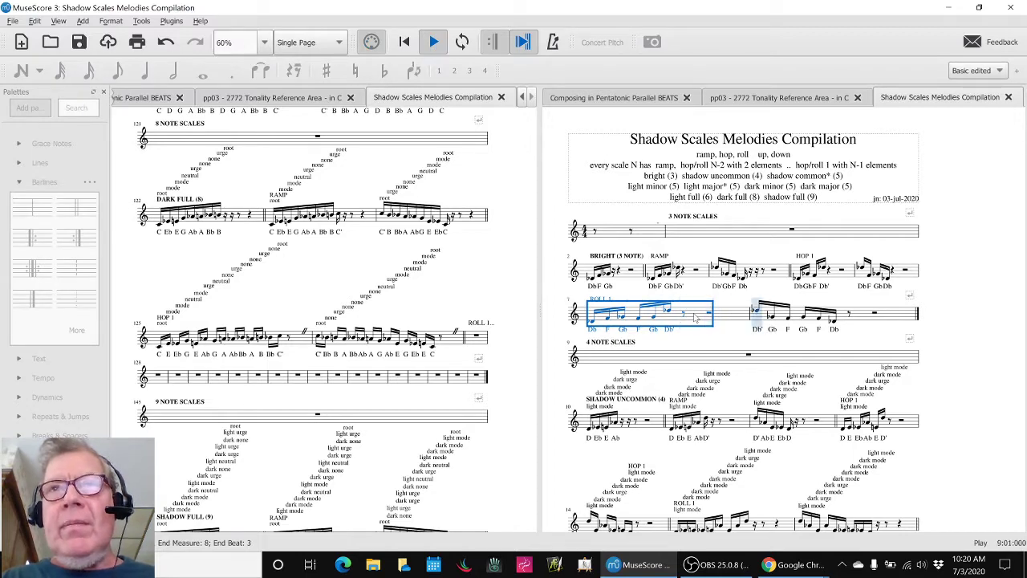
{"action": "key", "text": "space"}
{"action": "key", "text": "Escape"}
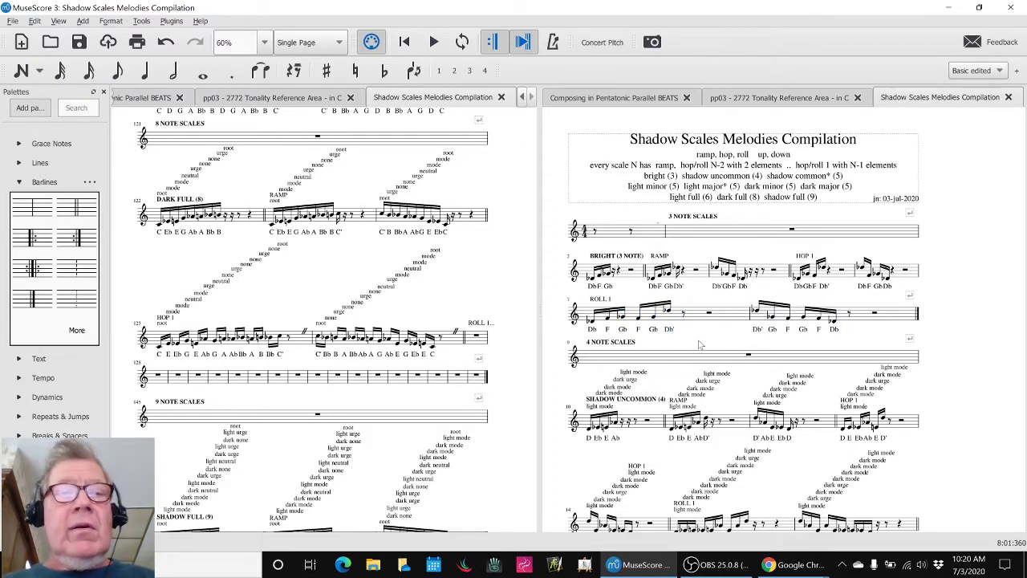
{"action": "key", "text": "alt+Tab"}
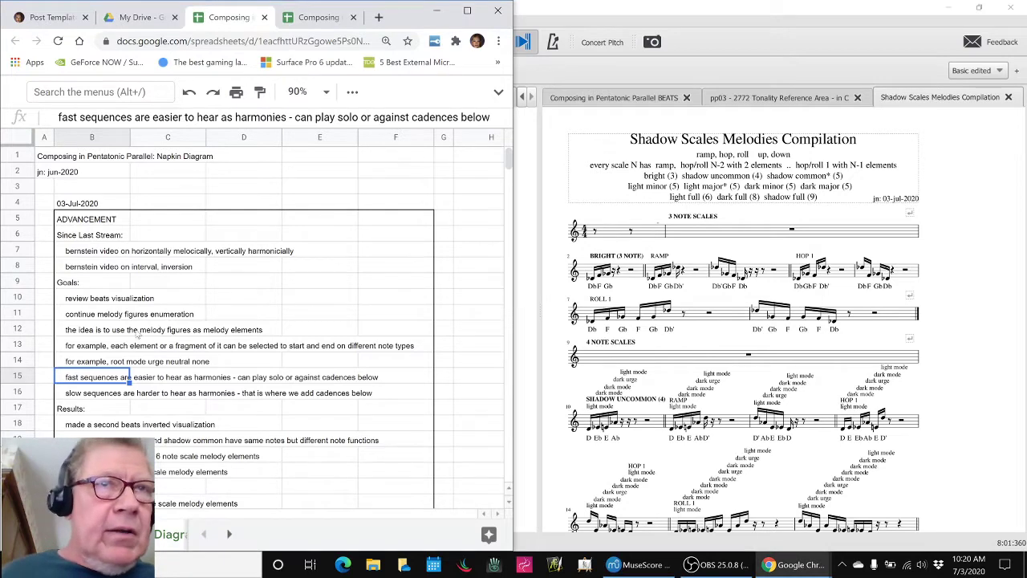
Go through the slow sequences note and the beats visualization, light major/shadow common, 5- and 6-note results
{"action": "left_click", "coordinate": [93, 393]}
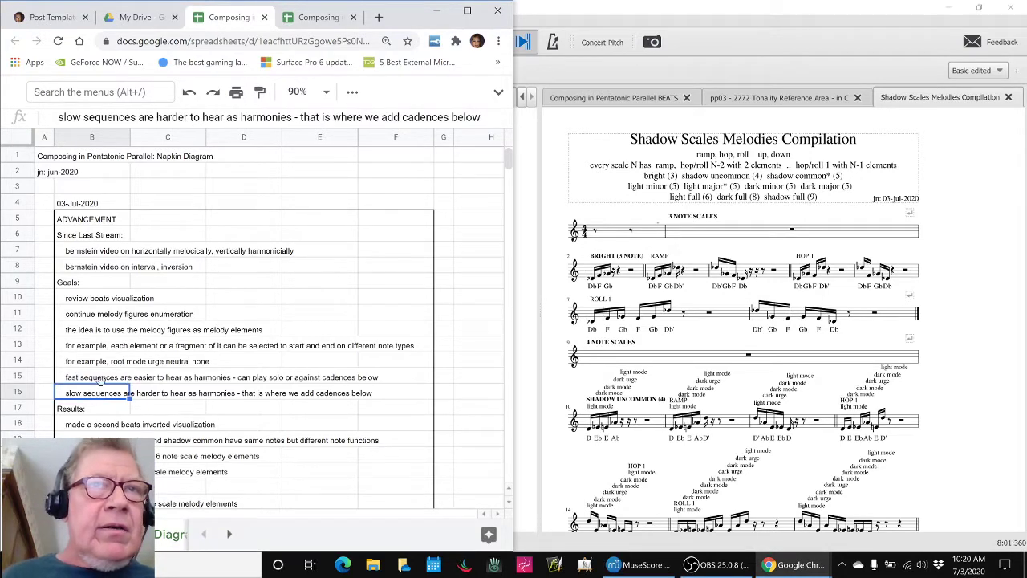
{"action": "scroll", "coordinate": [100, 381], "scroll_direction": "down", "scroll_amount": 3}
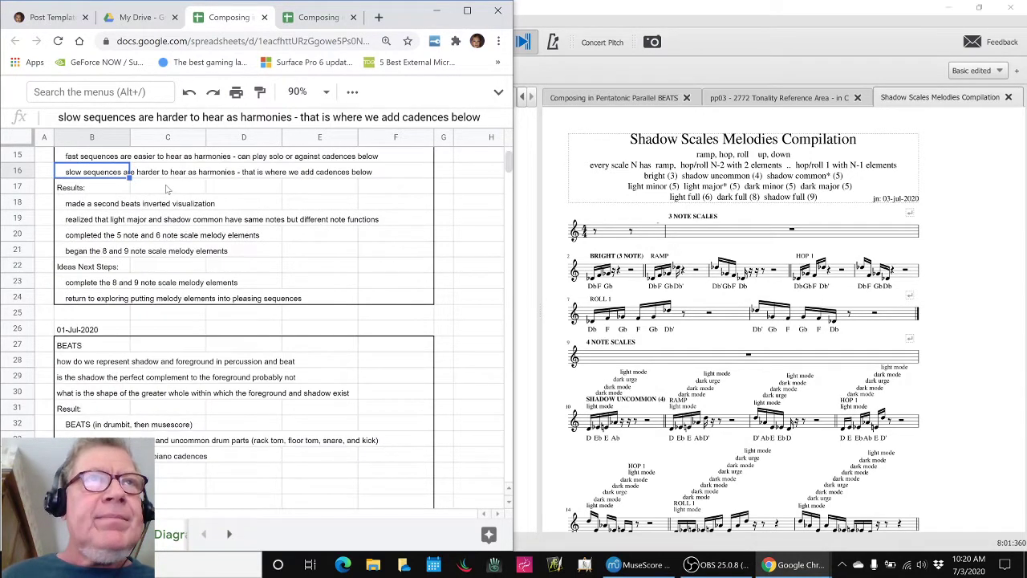
{"action": "left_click", "coordinate": [121, 206]}
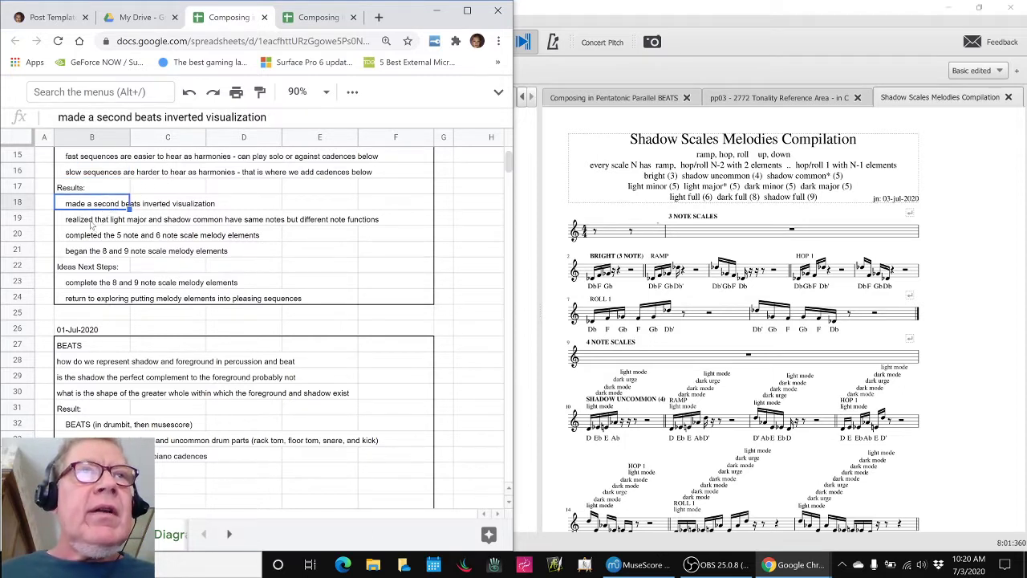
{"action": "left_click", "coordinate": [91, 223]}
{"action": "left_click", "coordinate": [83, 240]}
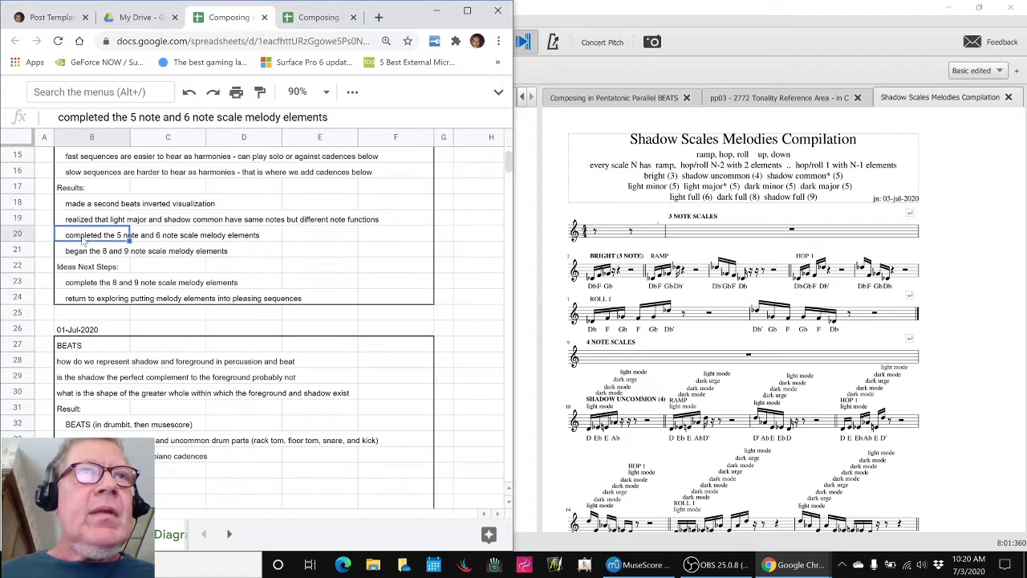
Revisit results down to the 8- and 9-note elements, then bring the melodies compilation score forward
{"action": "left_click", "coordinate": [84, 223]}
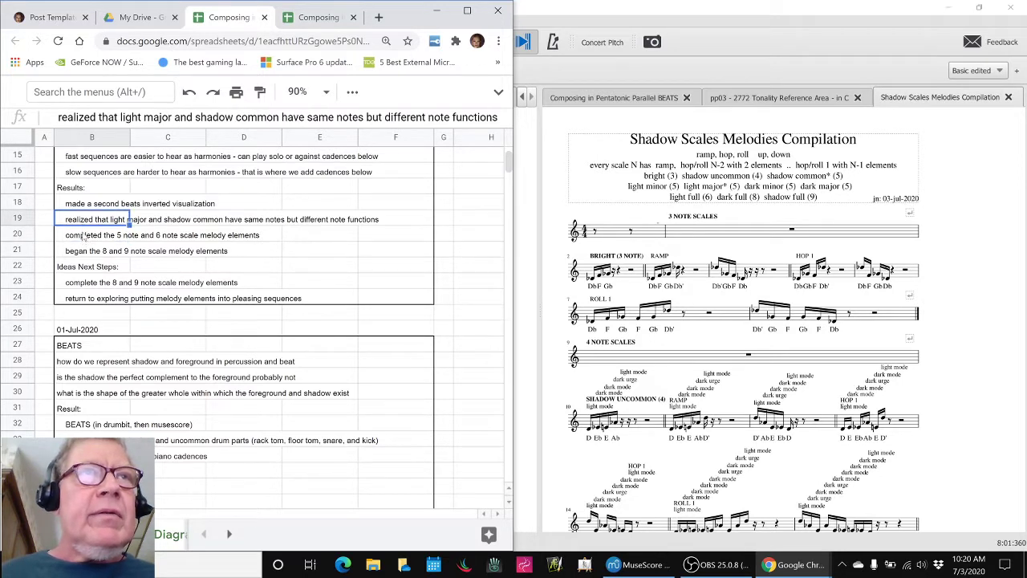
{"action": "left_click", "coordinate": [83, 238]}
{"action": "left_click", "coordinate": [84, 252]}
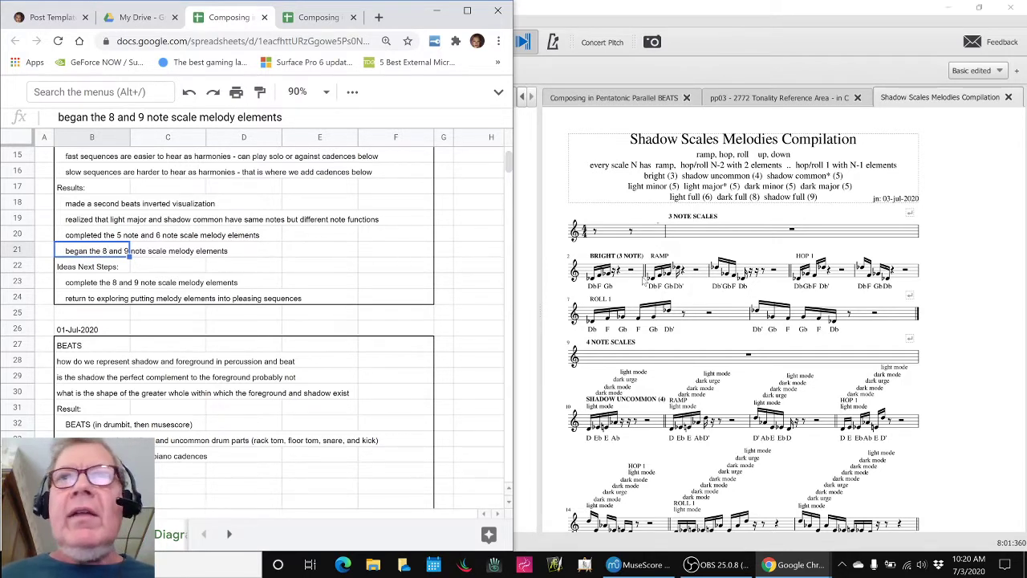
{"action": "left_click", "coordinate": [695, 296]}
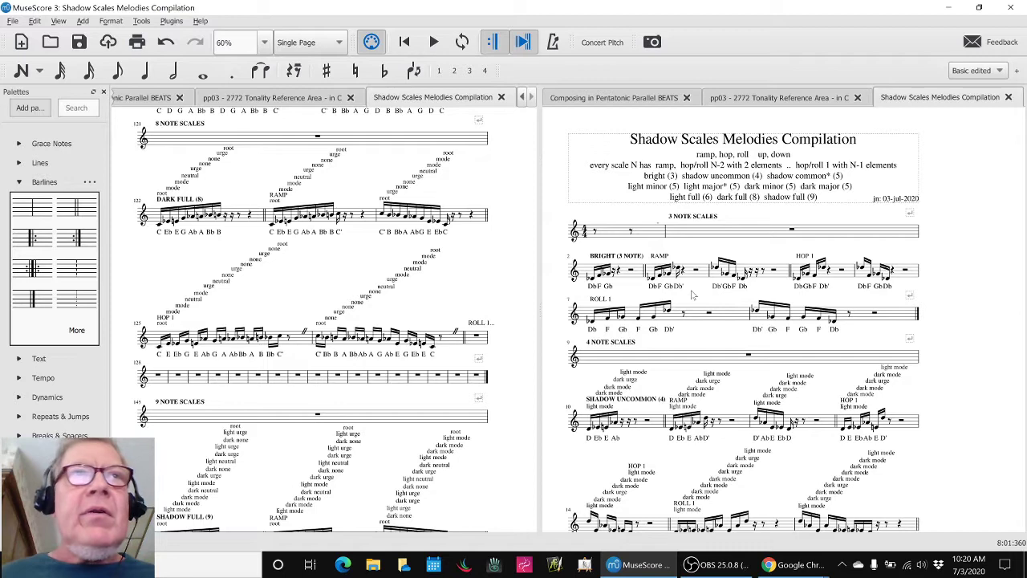
{"action": "scroll", "coordinate": [243, 274], "scroll_direction": "up", "scroll_amount": 1}
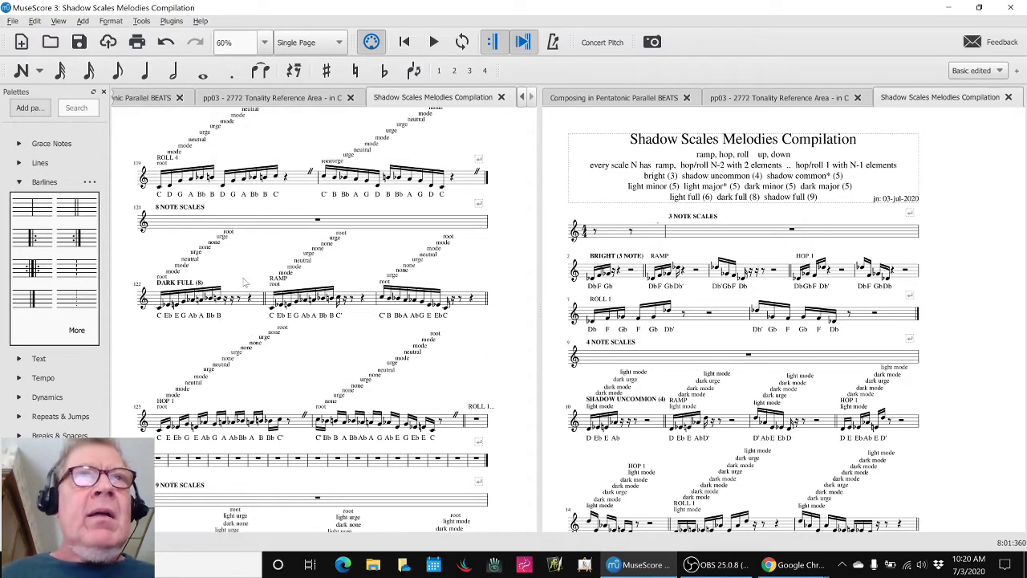
{"action": "scroll", "coordinate": [244, 274], "scroll_direction": "up", "scroll_amount": 1}
{"action": "scroll", "coordinate": [243, 274], "scroll_direction": "up", "scroll_amount": 2}
{"action": "scroll", "coordinate": [243, 274], "scroll_direction": "up", "scroll_amount": 1}
{"action": "scroll", "coordinate": [243, 273], "scroll_direction": "up", "scroll_amount": 2}
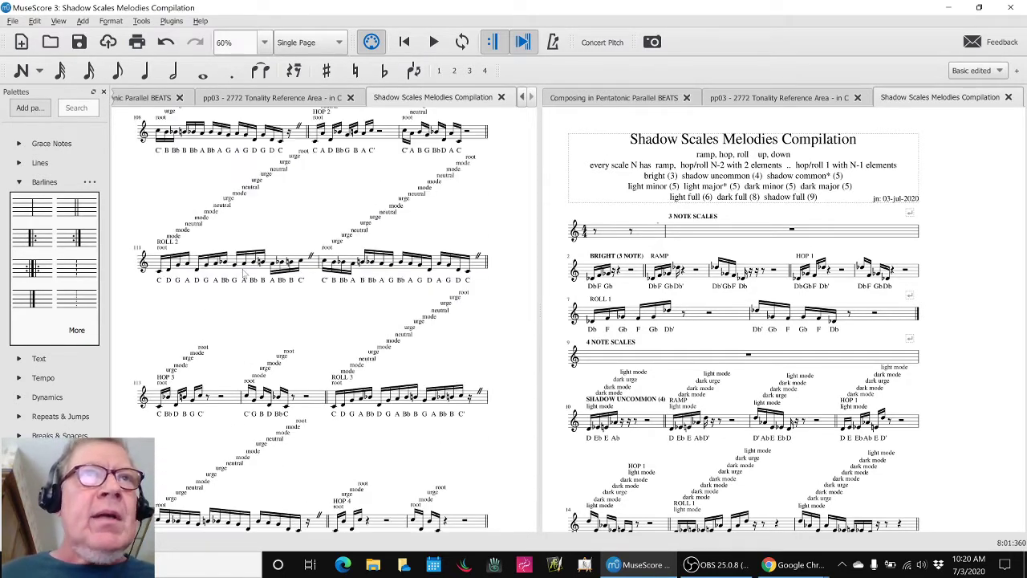
{"action": "scroll", "coordinate": [243, 274], "scroll_direction": "up", "scroll_amount": 1}
{"action": "scroll", "coordinate": [245, 274], "scroll_direction": "up", "scroll_amount": 1}
{"action": "scroll", "coordinate": [245, 276], "scroll_direction": "up", "scroll_amount": 1}
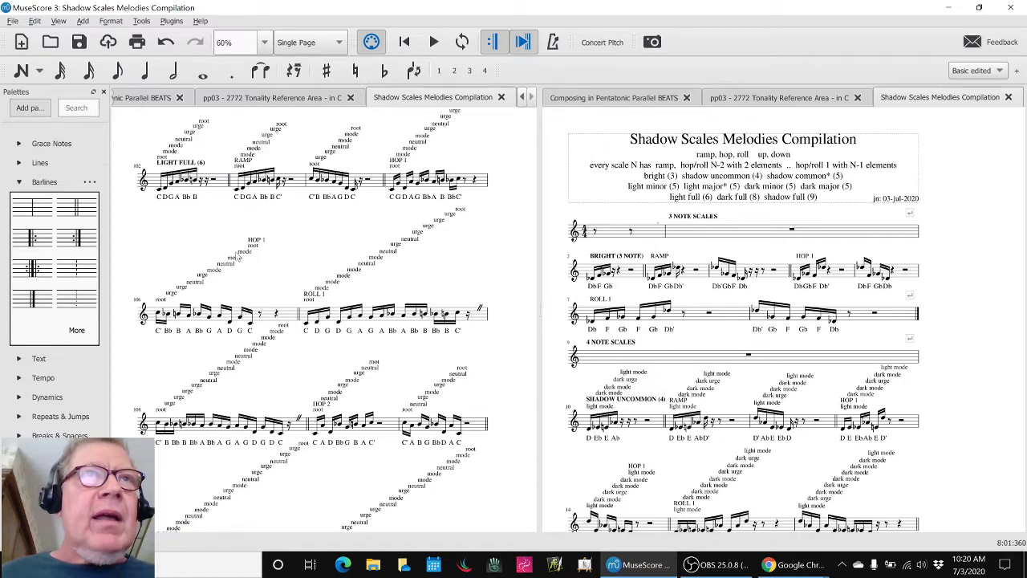
{"action": "scroll", "coordinate": [240, 236], "scroll_direction": "up", "scroll_amount": 1}
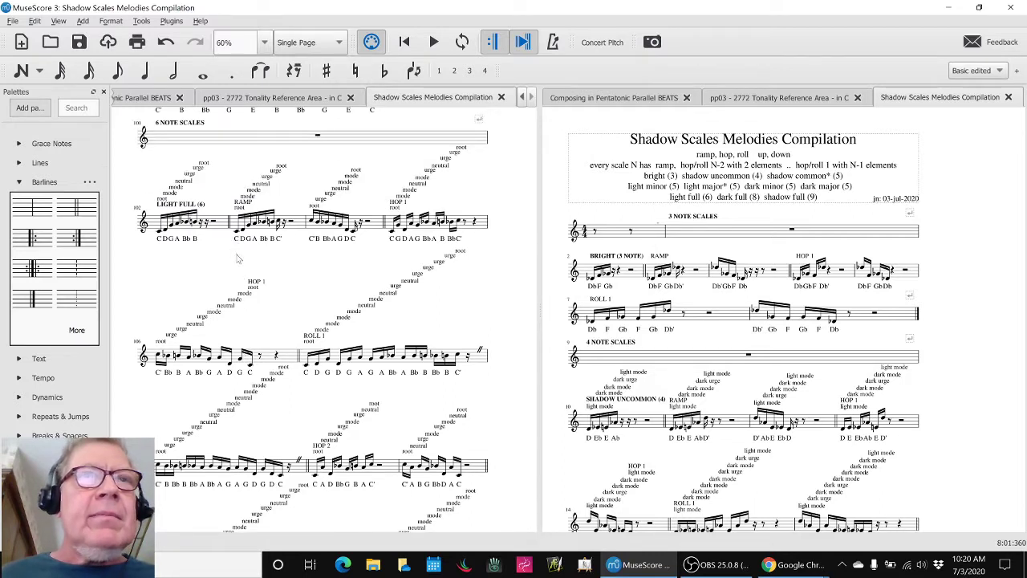
{"action": "scroll", "coordinate": [331, 275], "scroll_direction": "up", "scroll_amount": 1}
{"action": "scroll", "coordinate": [331, 274], "scroll_direction": "up", "scroll_amount": 1}
{"action": "scroll", "coordinate": [332, 274], "scroll_direction": "up", "scroll_amount": 6}
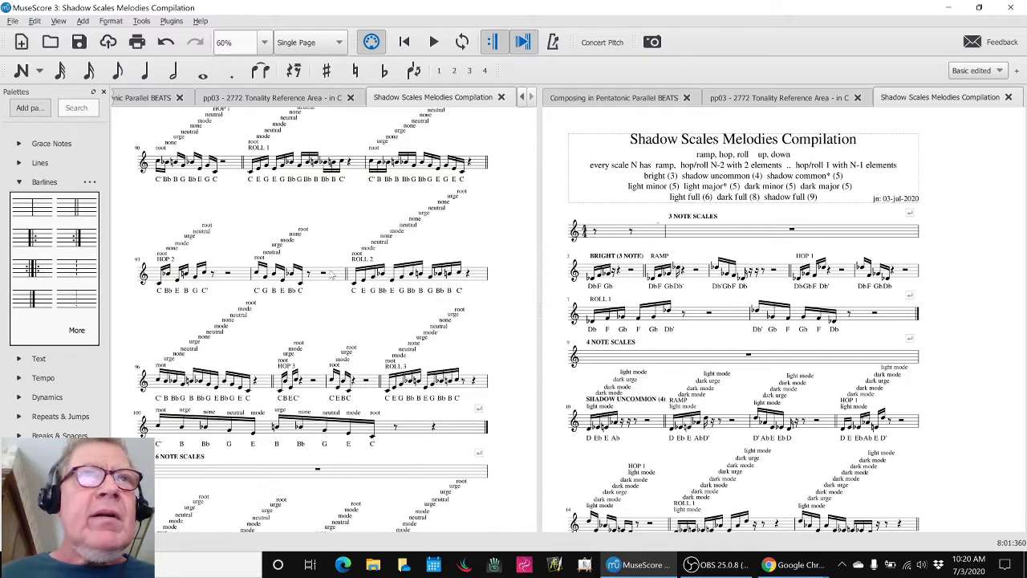
{"action": "scroll", "coordinate": [328, 275], "scroll_direction": "up", "scroll_amount": 1}
{"action": "scroll", "coordinate": [327, 275], "scroll_direction": "up", "scroll_amount": 3}
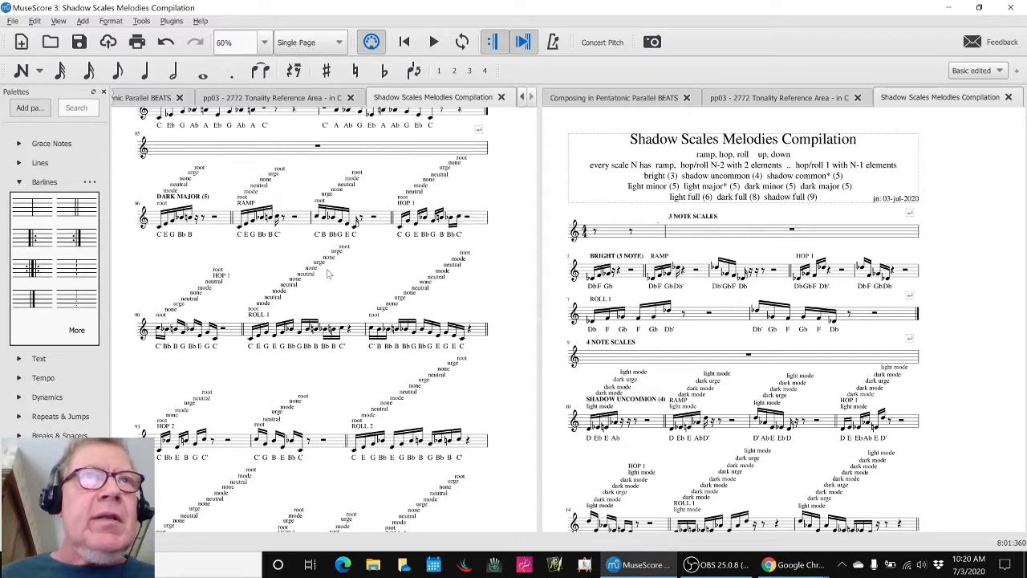
{"action": "scroll", "coordinate": [327, 274], "scroll_direction": "up", "scroll_amount": 1}
{"action": "scroll", "coordinate": [327, 275], "scroll_direction": "up", "scroll_amount": 1}
{"action": "scroll", "coordinate": [328, 274], "scroll_direction": "up", "scroll_amount": 2}
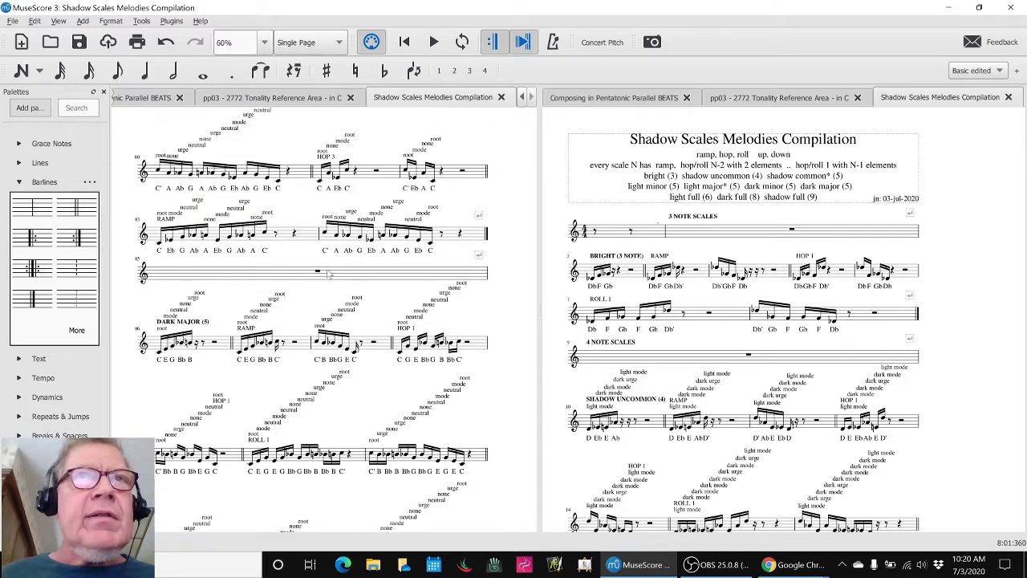
{"action": "scroll", "coordinate": [328, 274], "scroll_direction": "up", "scroll_amount": 2}
{"action": "scroll", "coordinate": [327, 274], "scroll_direction": "up", "scroll_amount": 1}
{"action": "scroll", "coordinate": [327, 273], "scroll_direction": "up", "scroll_amount": 1}
{"action": "scroll", "coordinate": [328, 274], "scroll_direction": "up", "scroll_amount": 2}
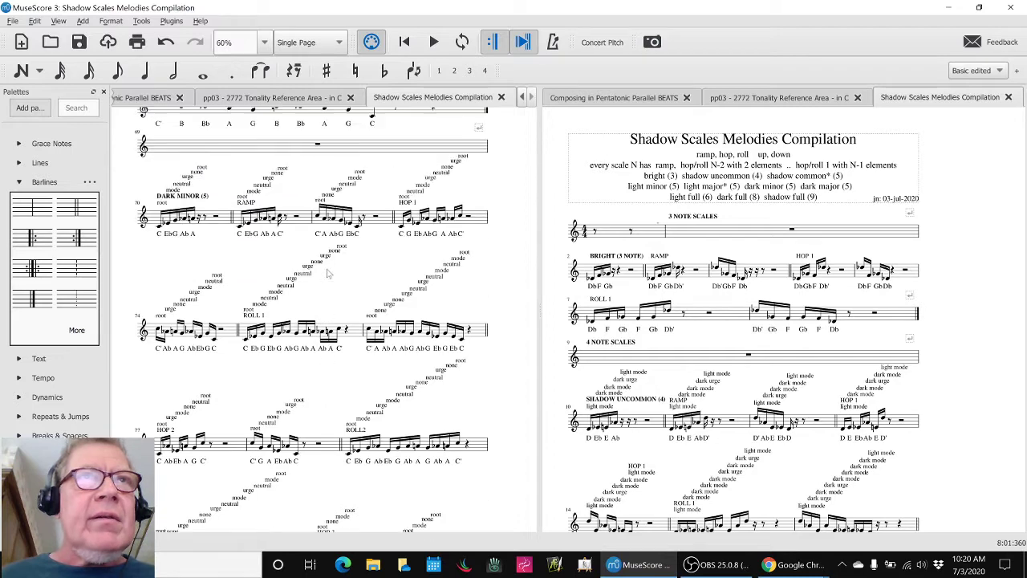
{"action": "scroll", "coordinate": [694, 235], "scroll_direction": "down", "scroll_amount": 3}
{"action": "scroll", "coordinate": [693, 235], "scroll_direction": "down", "scroll_amount": 2}
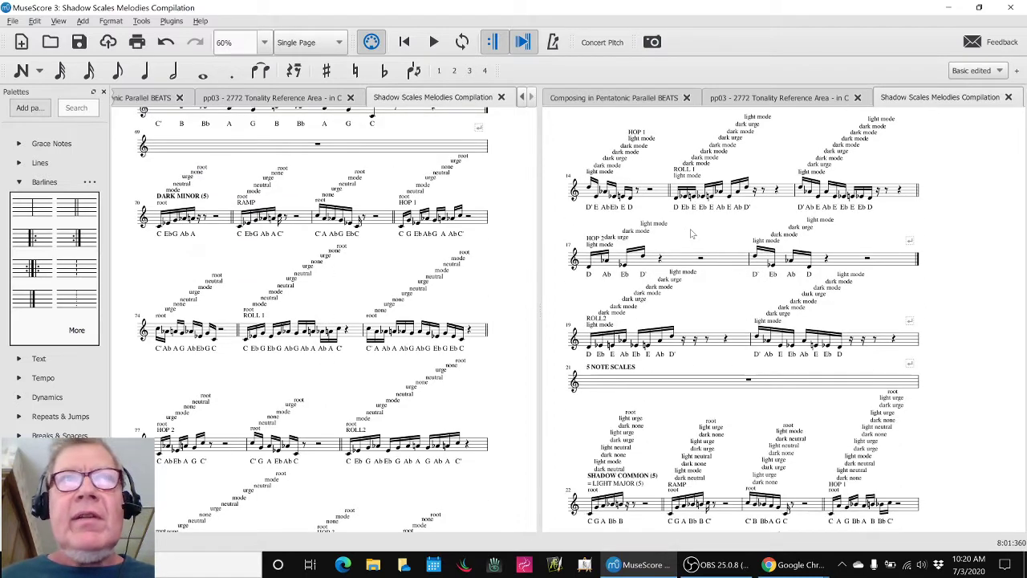
{"action": "scroll", "coordinate": [693, 235], "scroll_direction": "down", "scroll_amount": 2}
{"action": "scroll", "coordinate": [690, 233], "scroll_direction": "down", "scroll_amount": 2}
{"action": "scroll", "coordinate": [690, 232], "scroll_direction": "down", "scroll_amount": 2}
{"action": "scroll", "coordinate": [691, 232], "scroll_direction": "down", "scroll_amount": 3}
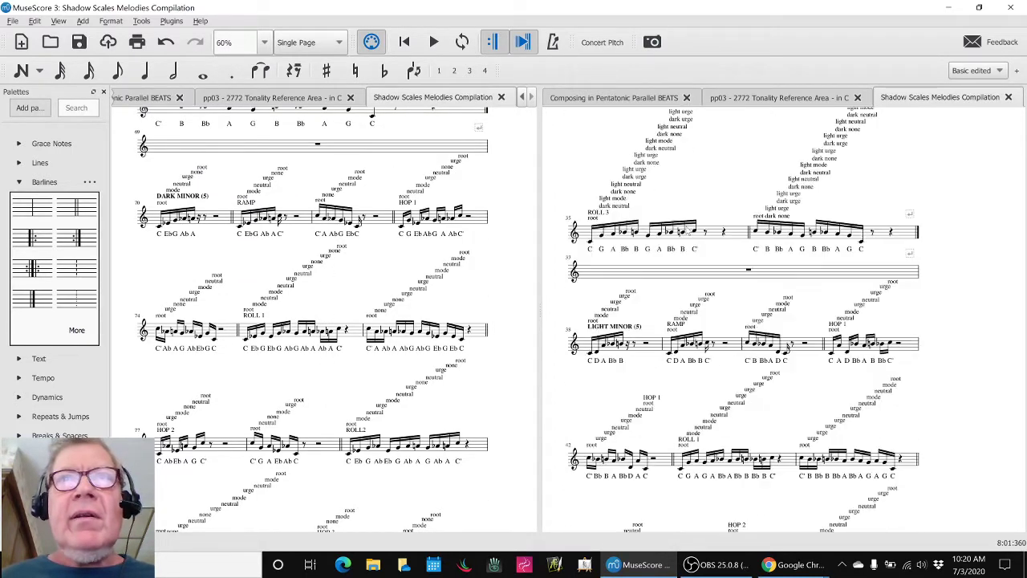
{"action": "scroll", "coordinate": [690, 233], "scroll_direction": "down", "scroll_amount": 2}
{"action": "scroll", "coordinate": [686, 230], "scroll_direction": "down", "scroll_amount": 4}
{"action": "scroll", "coordinate": [686, 230], "scroll_direction": "down", "scroll_amount": 3}
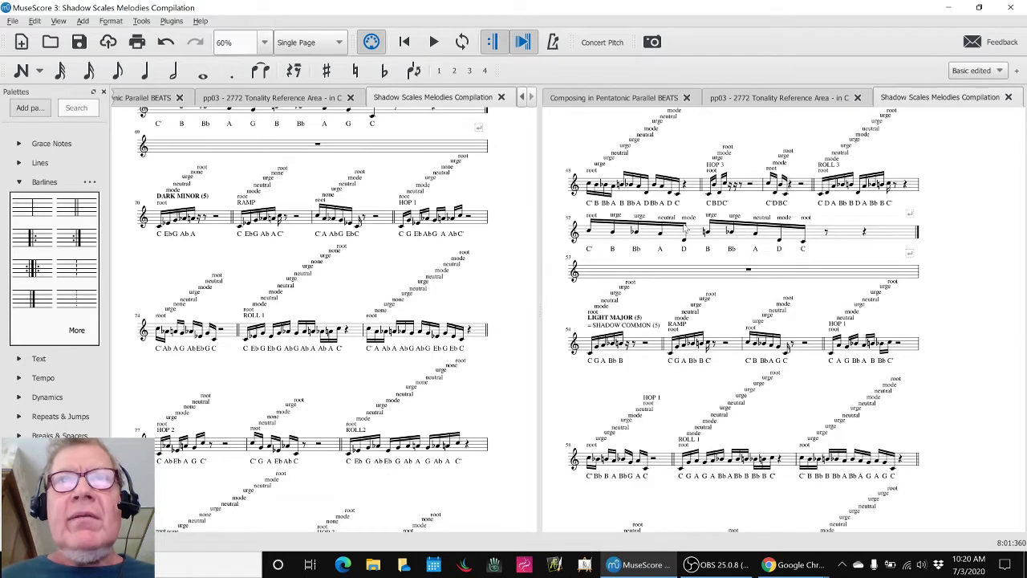
{"action": "scroll", "coordinate": [686, 230], "scroll_direction": "down", "scroll_amount": 5}
{"action": "scroll", "coordinate": [687, 230], "scroll_direction": "down", "scroll_amount": 5}
{"action": "scroll", "coordinate": [686, 230], "scroll_direction": "down", "scroll_amount": 3}
{"action": "scroll", "coordinate": [686, 230], "scroll_direction": "down", "scroll_amount": 3}
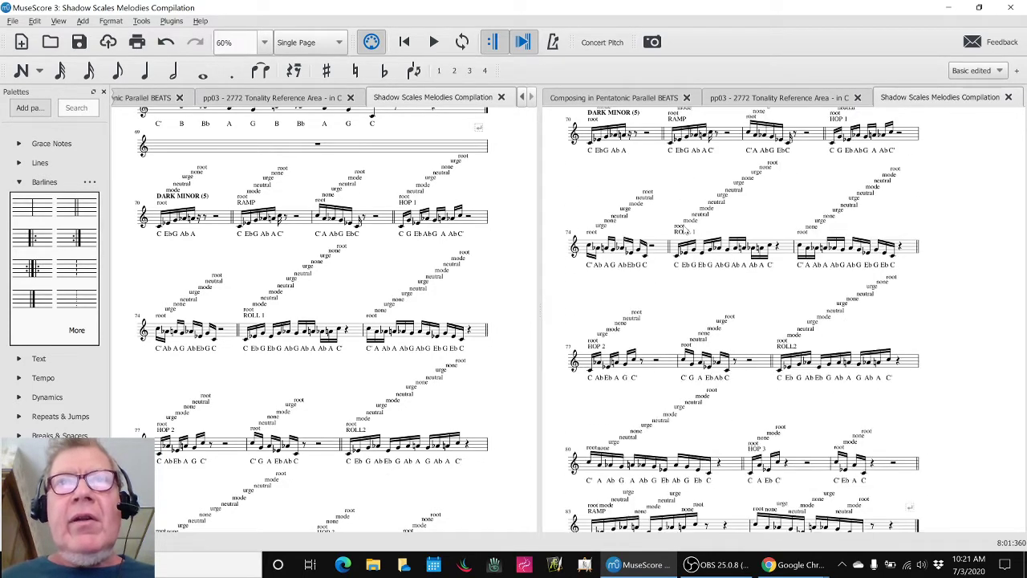
{"action": "scroll", "coordinate": [685, 230], "scroll_direction": "down", "scroll_amount": 4}
{"action": "scroll", "coordinate": [686, 231], "scroll_direction": "down", "scroll_amount": 4}
{"action": "scroll", "coordinate": [685, 230], "scroll_direction": "down", "scroll_amount": 4}
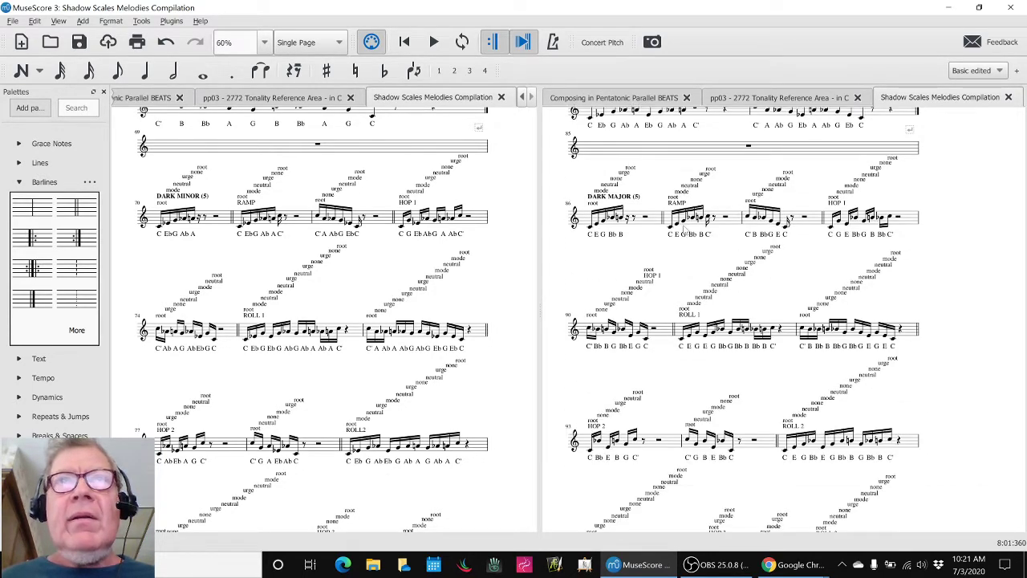
{"action": "left_click", "coordinate": [216, 227]}
{"action": "key", "text": "space"}
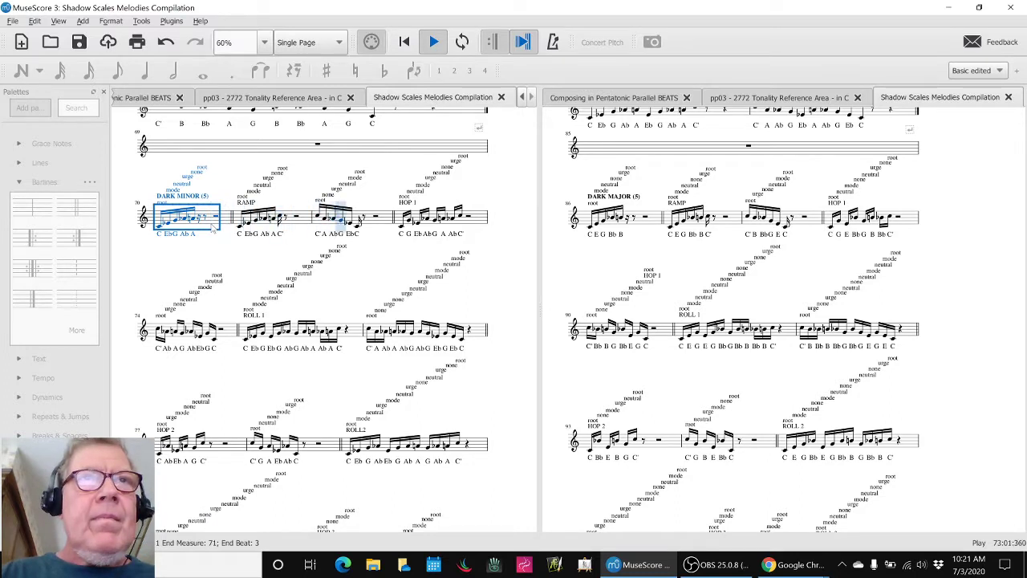
{"action": "key", "text": "space"}
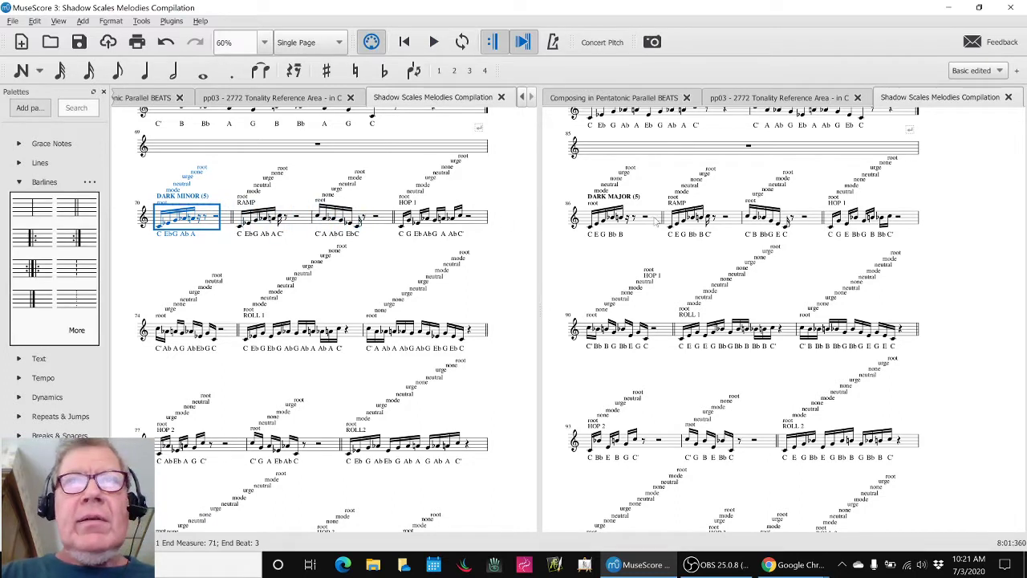
{"action": "left_click", "coordinate": [642, 220]}
{"action": "key", "text": "space"}
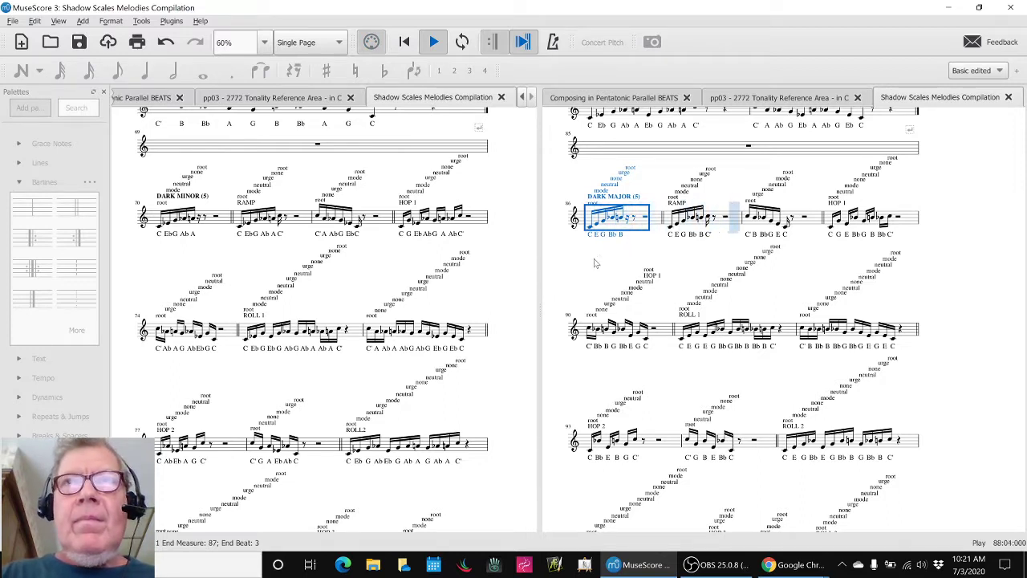
{"action": "key", "text": "space"}
{"action": "key", "text": "Escape"}
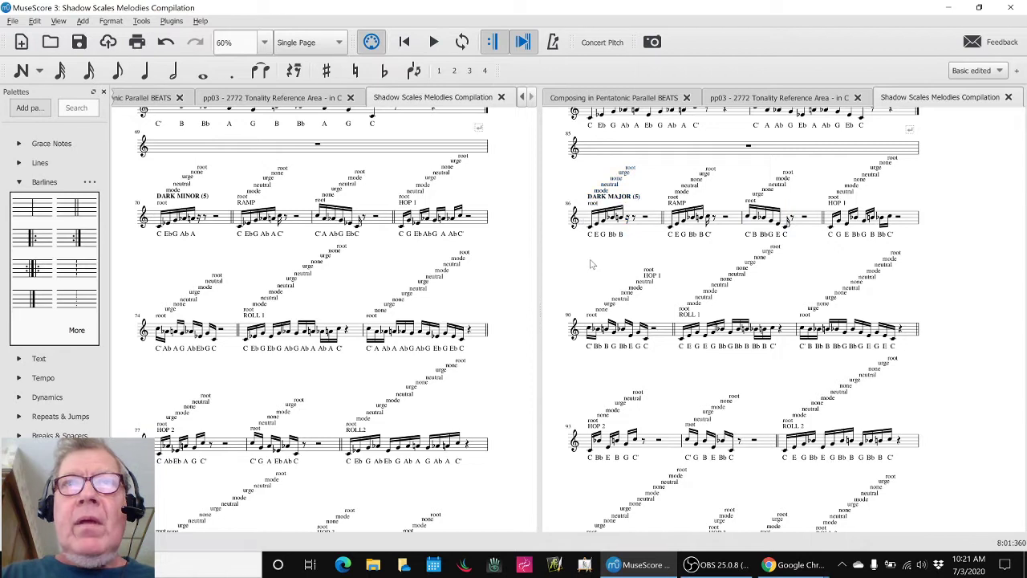
{"action": "left_click", "coordinate": [478, 227]}
{"action": "key", "text": "space"}
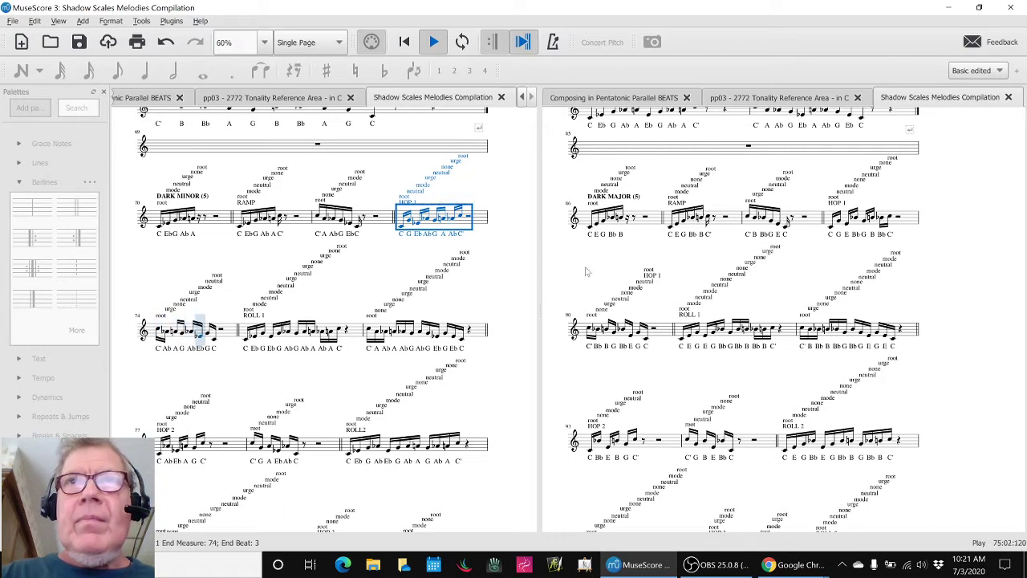
{"action": "key", "text": "space"}
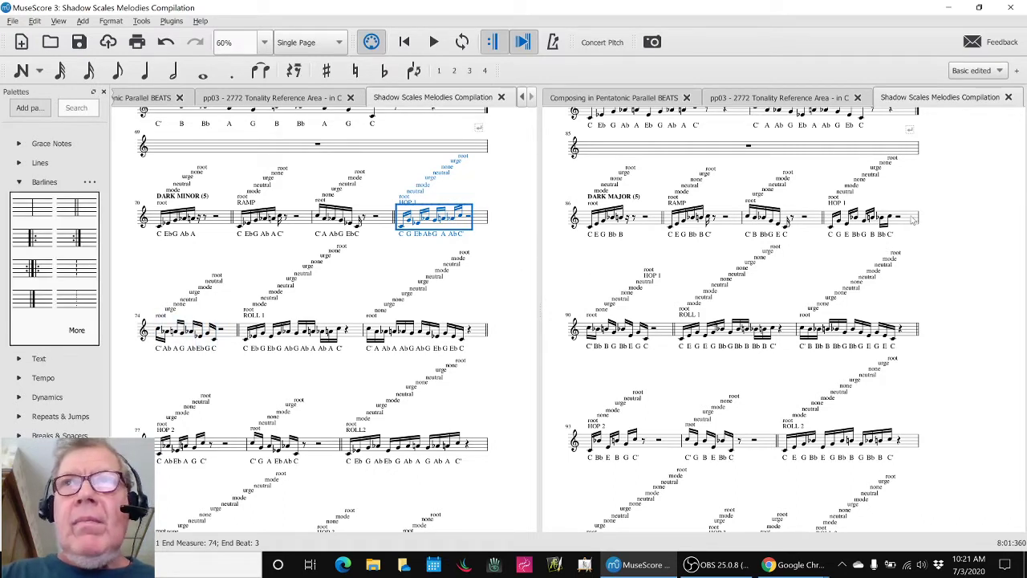
{"action": "left_click", "coordinate": [913, 220]}
{"action": "key", "text": "space"}
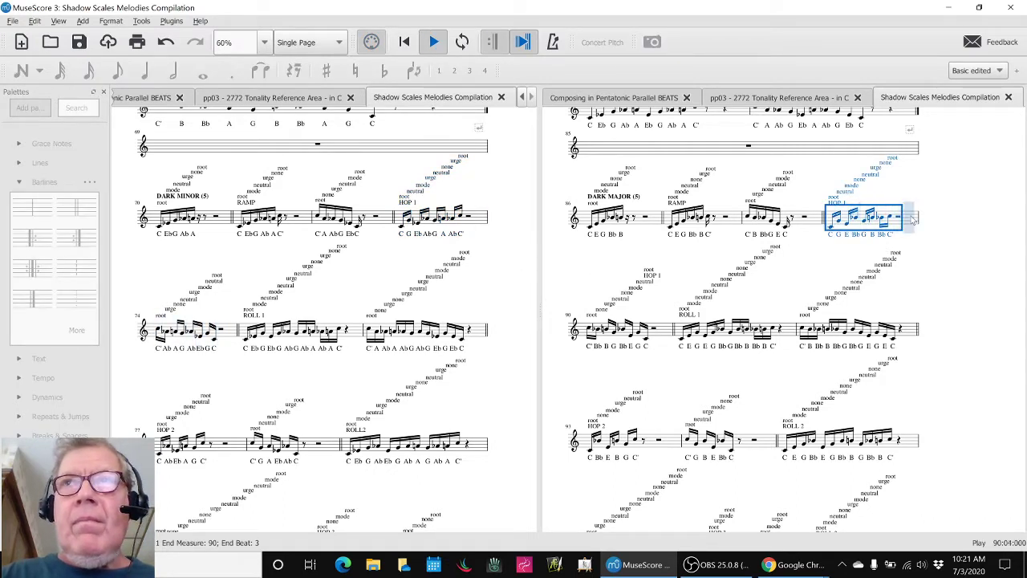
{"action": "key", "text": "space"}
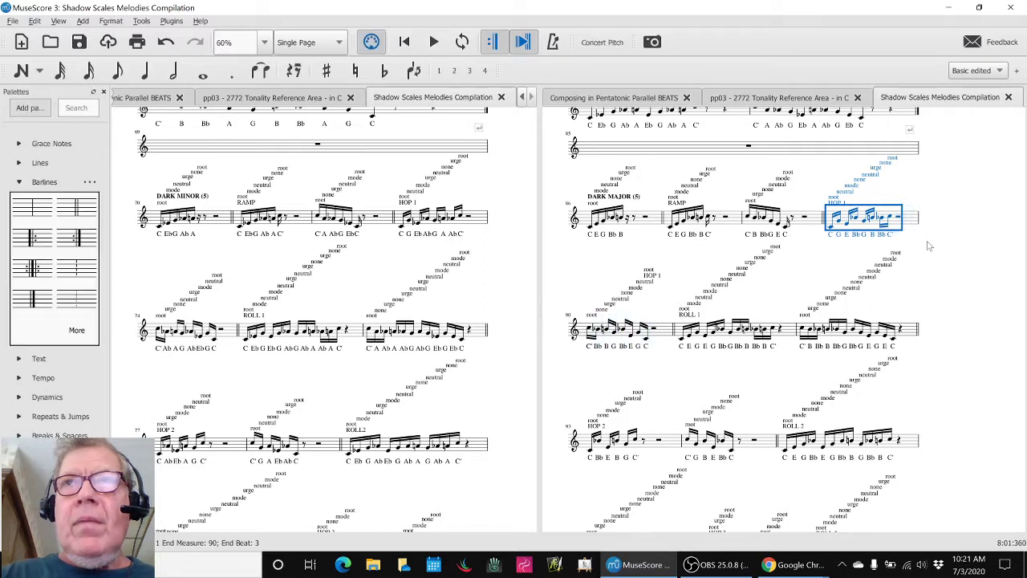
{"action": "left_click", "coordinate": [495, 257]}
{"action": "scroll", "coordinate": [495, 257], "scroll_direction": "up", "scroll_amount": 4}
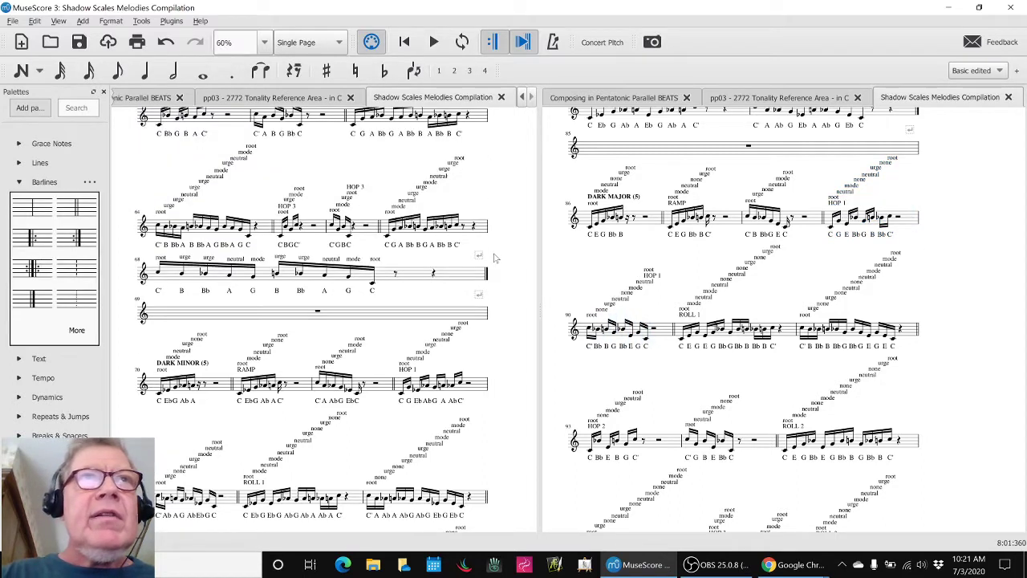
{"action": "scroll", "coordinate": [495, 258], "scroll_direction": "up", "scroll_amount": 3}
{"action": "scroll", "coordinate": [495, 257], "scroll_direction": "up", "scroll_amount": 3}
{"action": "scroll", "coordinate": [495, 258], "scroll_direction": "up", "scroll_amount": 3}
{"action": "scroll", "coordinate": [495, 257], "scroll_direction": "up", "scroll_amount": 3}
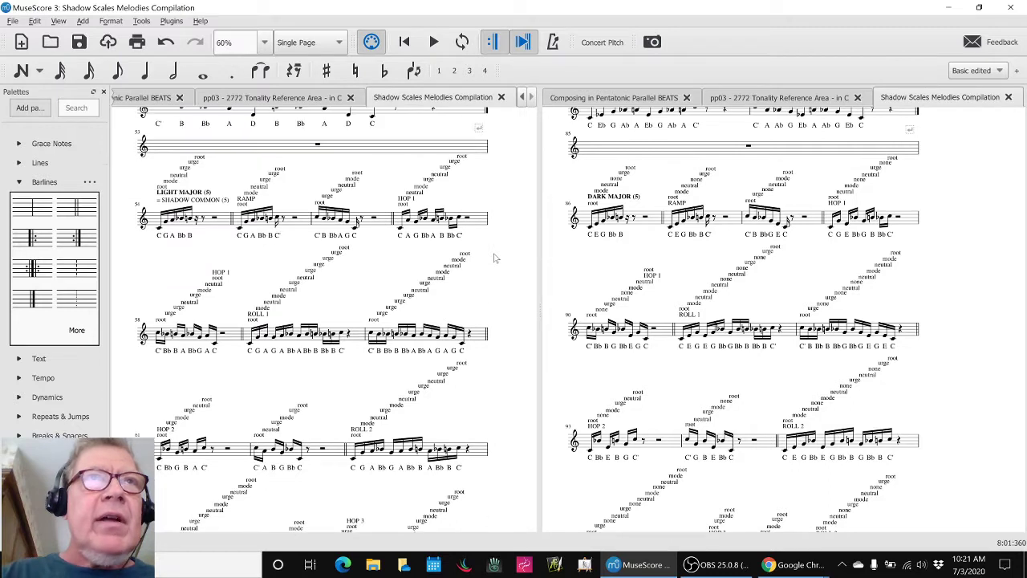
{"action": "scroll", "coordinate": [495, 258], "scroll_direction": "up", "scroll_amount": 2}
{"action": "scroll", "coordinate": [495, 258], "scroll_direction": "up", "scroll_amount": 2}
{"action": "scroll", "coordinate": [495, 257], "scroll_direction": "up", "scroll_amount": 2}
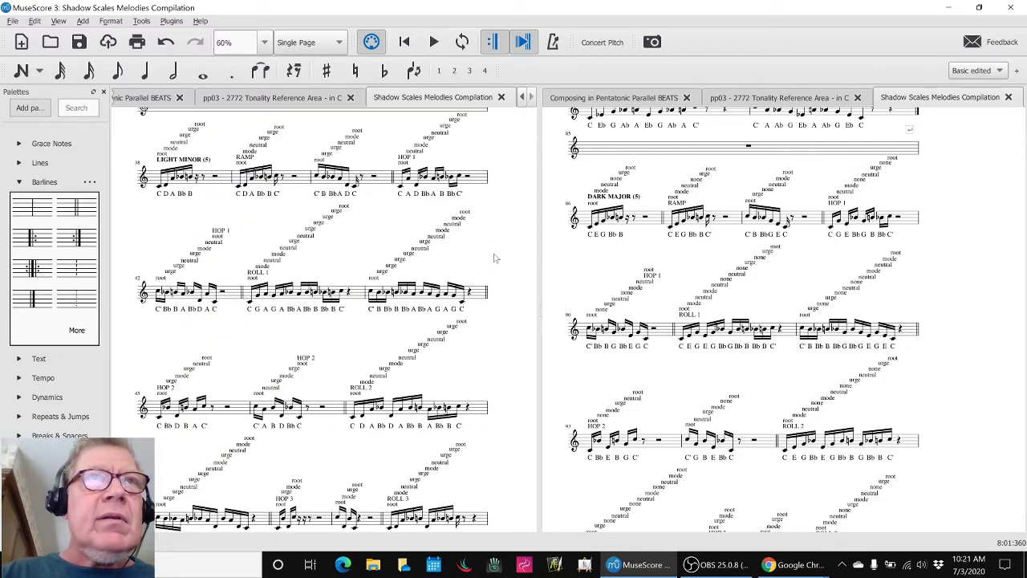
{"action": "scroll", "coordinate": [495, 257], "scroll_direction": "up", "scroll_amount": 2}
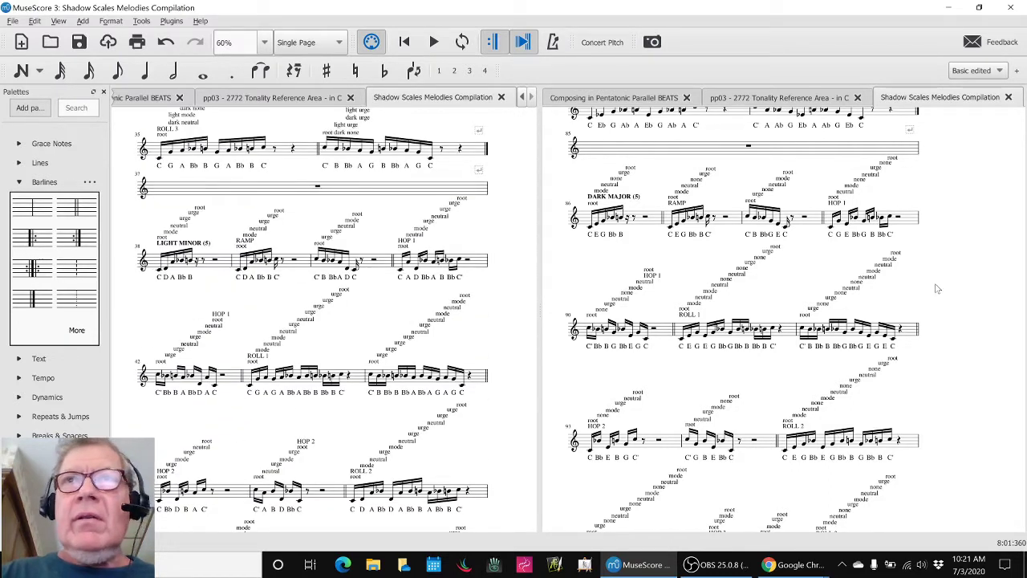
{"action": "scroll", "coordinate": [937, 288], "scroll_direction": "up", "scroll_amount": 2}
{"action": "scroll", "coordinate": [935, 288], "scroll_direction": "up", "scroll_amount": 2}
{"action": "scroll", "coordinate": [933, 288], "scroll_direction": "up", "scroll_amount": 2}
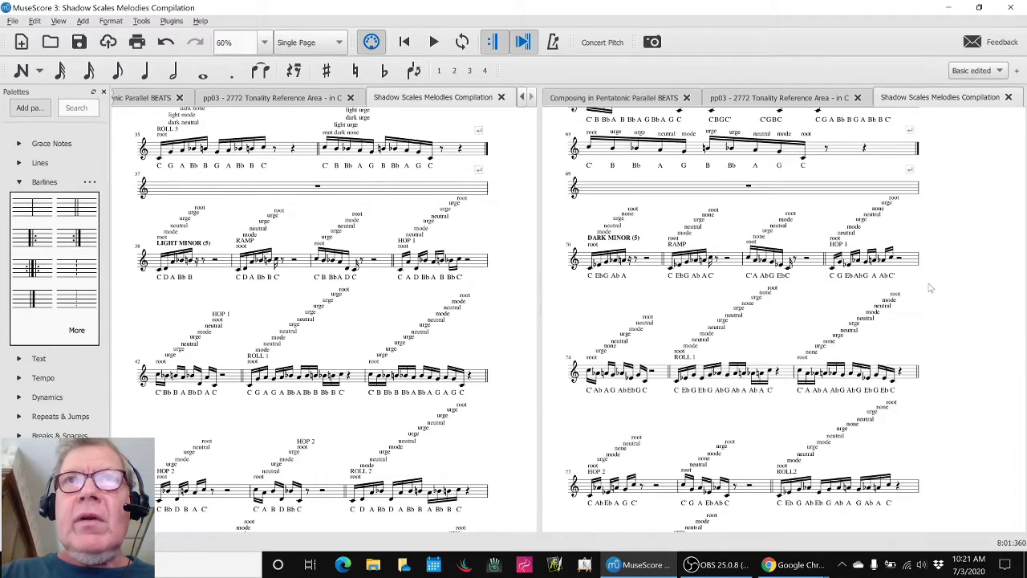
{"action": "scroll", "coordinate": [931, 288], "scroll_direction": "up", "scroll_amount": 2}
{"action": "scroll", "coordinate": [930, 288], "scroll_direction": "up", "scroll_amount": 2}
{"action": "scroll", "coordinate": [930, 288], "scroll_direction": "up", "scroll_amount": 2}
{"action": "scroll", "coordinate": [928, 288], "scroll_direction": "up", "scroll_amount": 2}
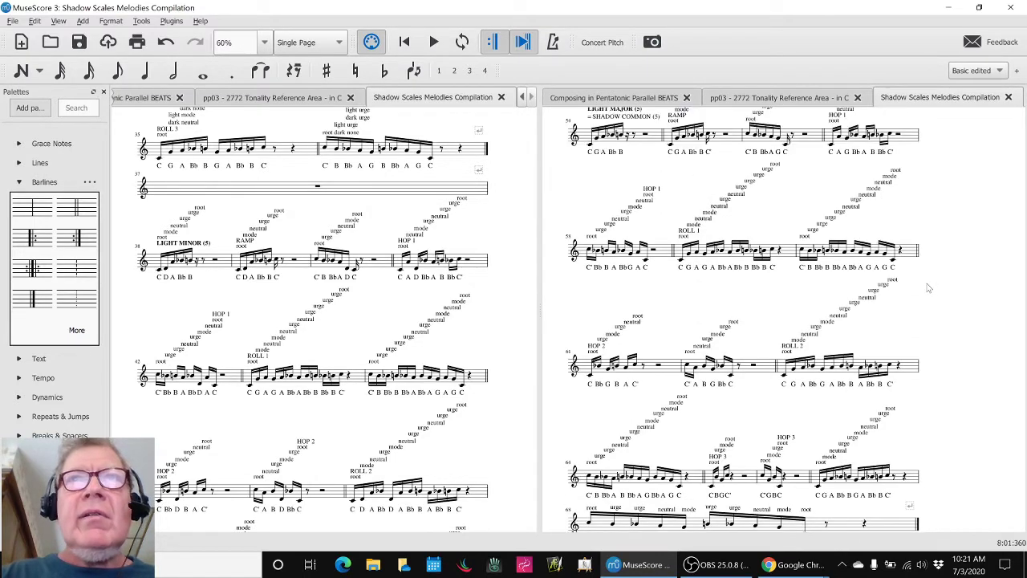
{"action": "scroll", "coordinate": [928, 288], "scroll_direction": "up", "scroll_amount": 1}
{"action": "scroll", "coordinate": [929, 288], "scroll_direction": "up", "scroll_amount": 1}
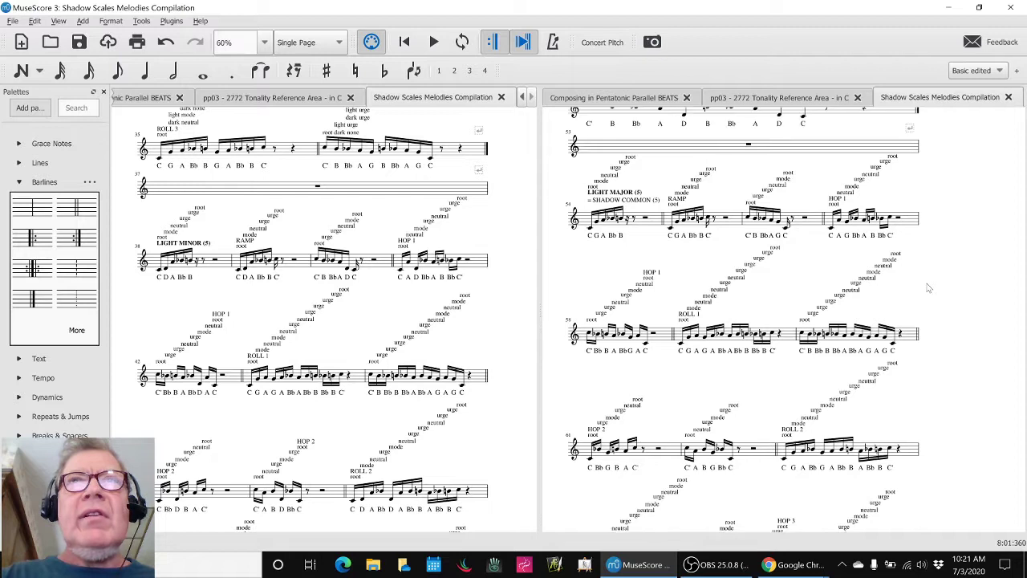
{"action": "scroll", "coordinate": [928, 288], "scroll_direction": "up", "scroll_amount": 1}
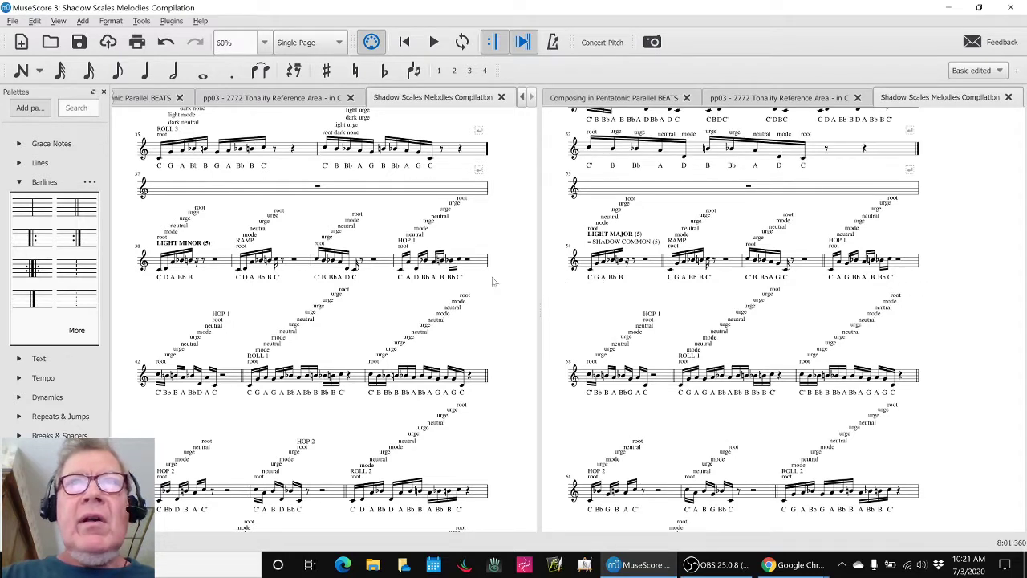
{"action": "left_click", "coordinate": [220, 269]}
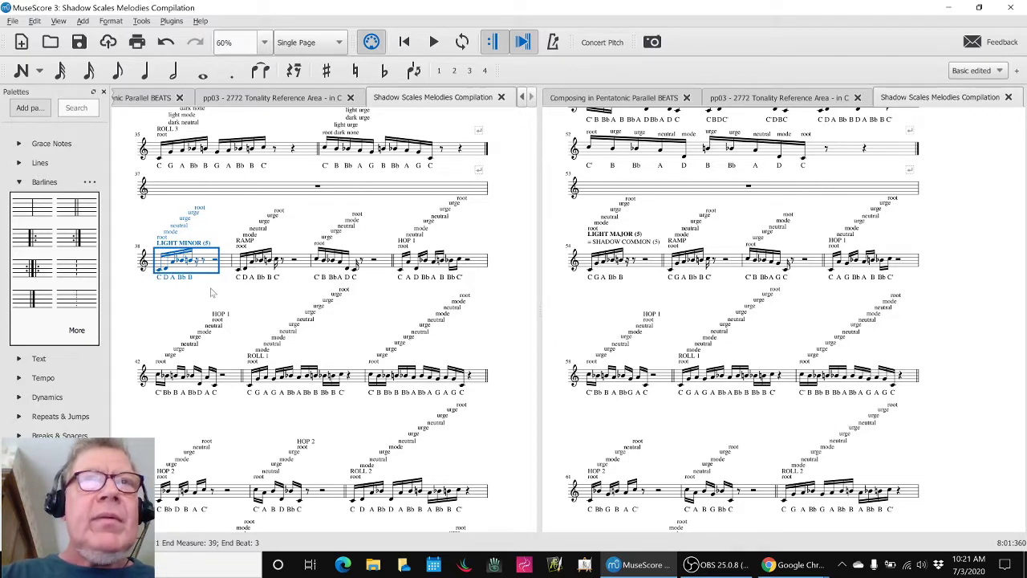
Play the LIGHT MINOR opening, then the LIGHT MAJOR opening in the right score
{"action": "key", "text": "space"}
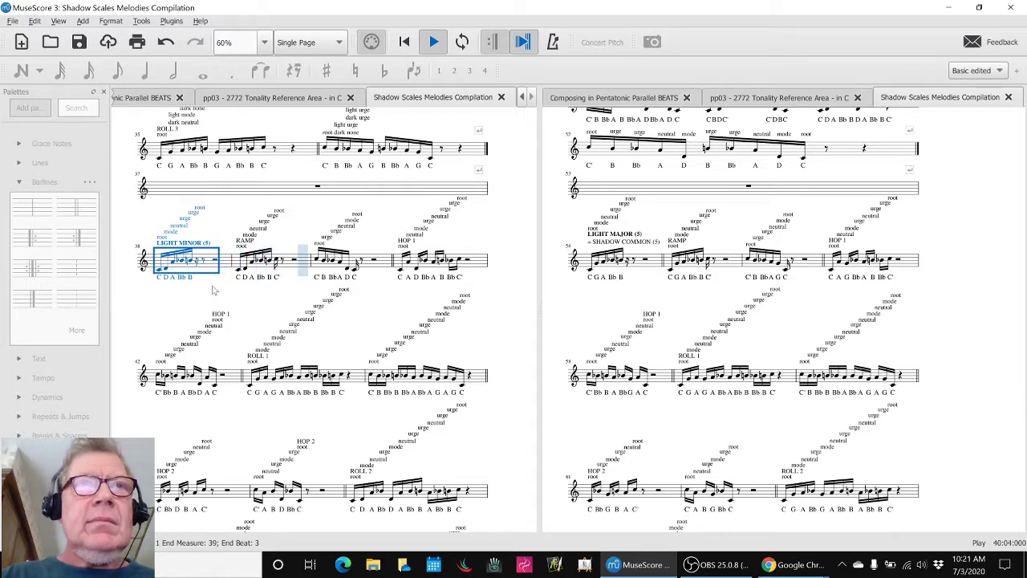
{"action": "key", "text": "space"}
{"action": "left_click", "coordinate": [649, 270]}
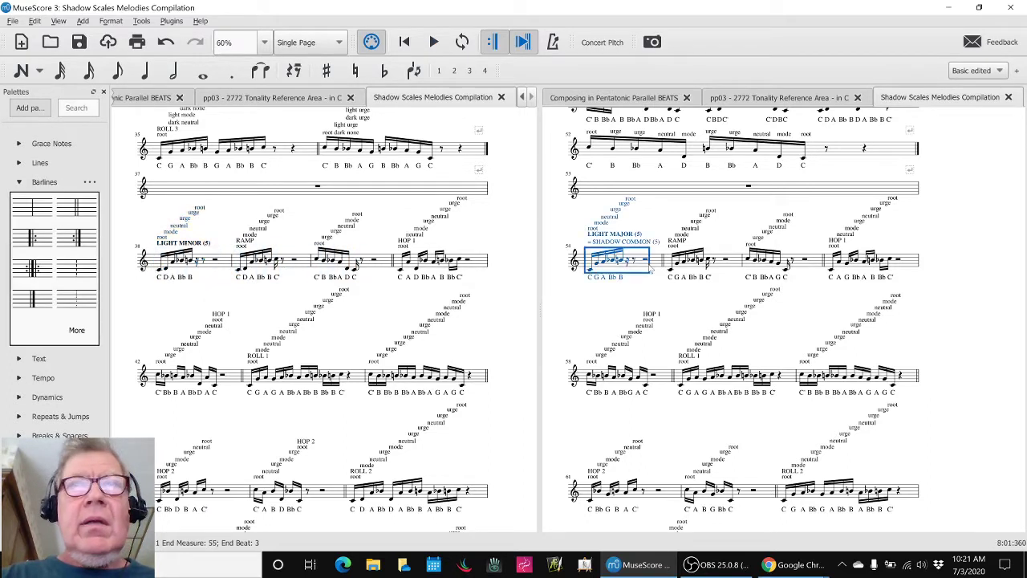
{"action": "key", "text": "space"}
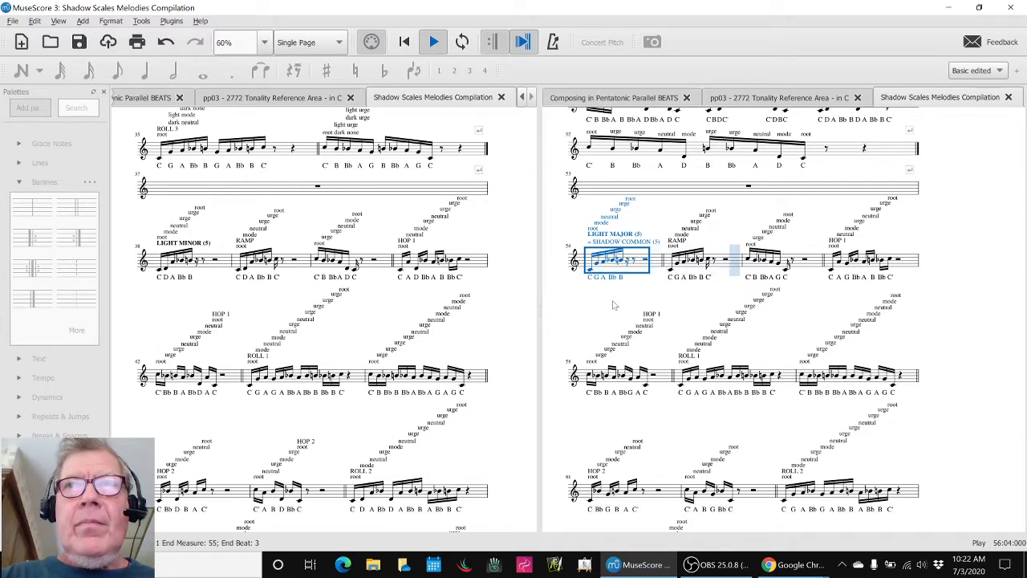
{"action": "key", "text": "space"}
{"action": "left_click", "coordinate": [593, 311]}
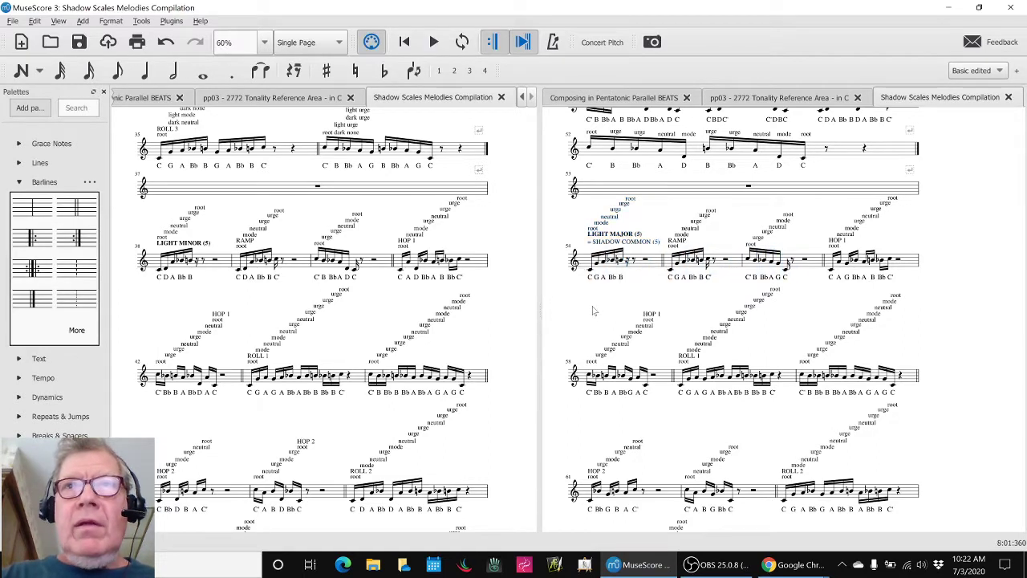
Play the ROLL 1 measure in the left score, then in the right score
{"action": "left_click", "coordinate": [360, 381]}
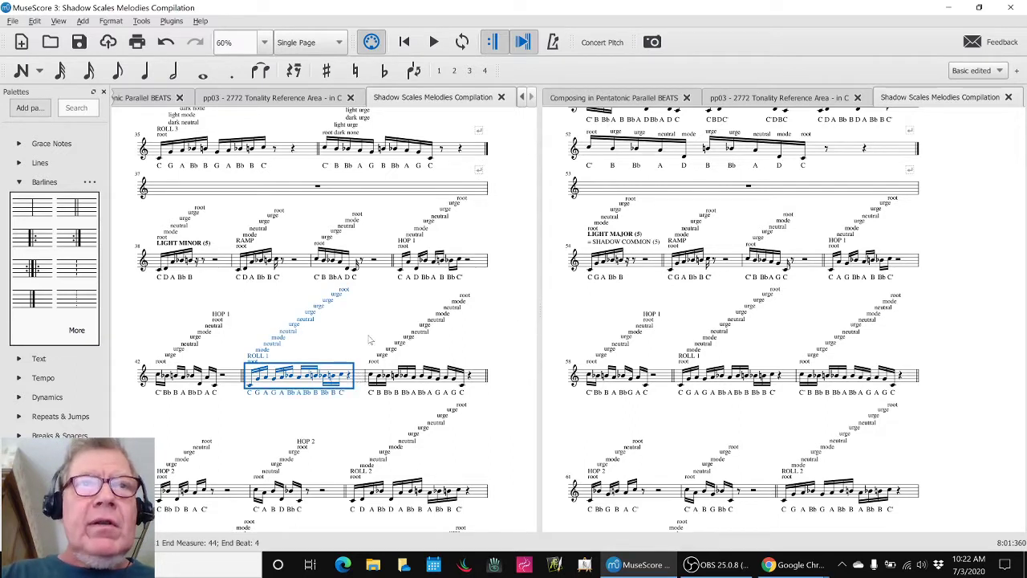
{"action": "key", "text": "space"}
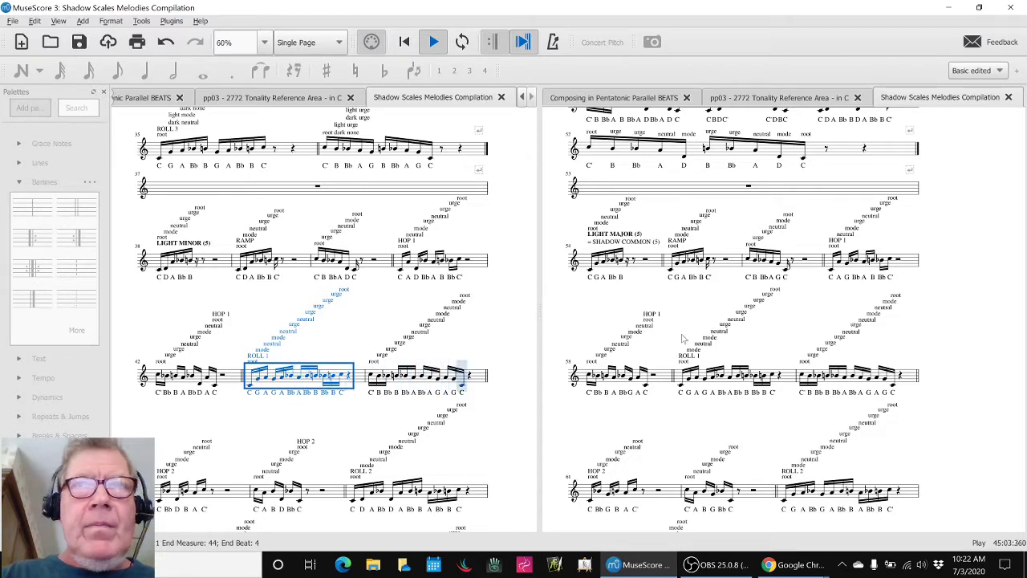
{"action": "key", "text": "space"}
{"action": "left_click", "coordinate": [774, 377]}
{"action": "key", "text": "space"}
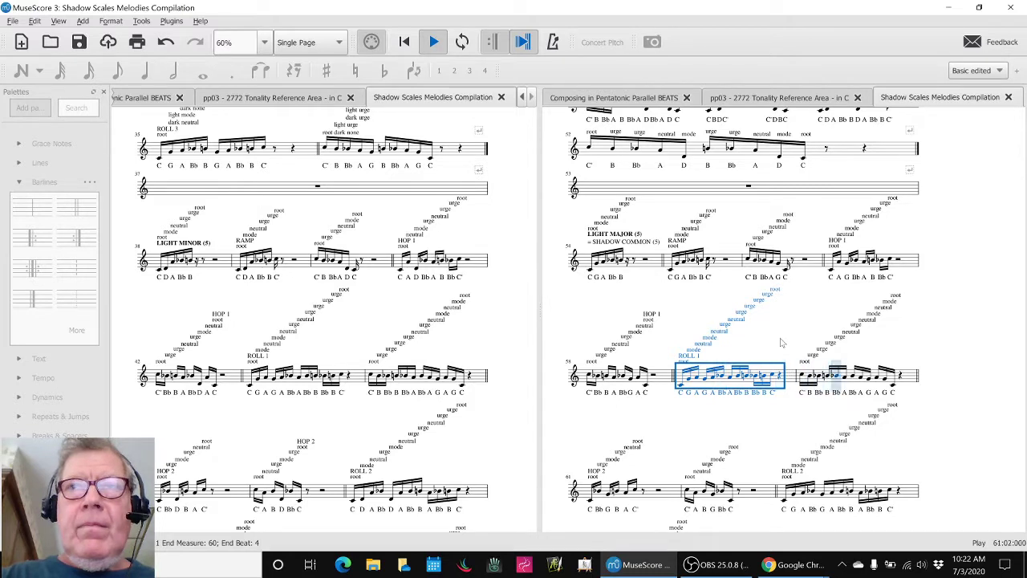
{"action": "key", "text": "space"}
{"action": "scroll", "coordinate": [454, 331], "scroll_direction": "down", "scroll_amount": 2}
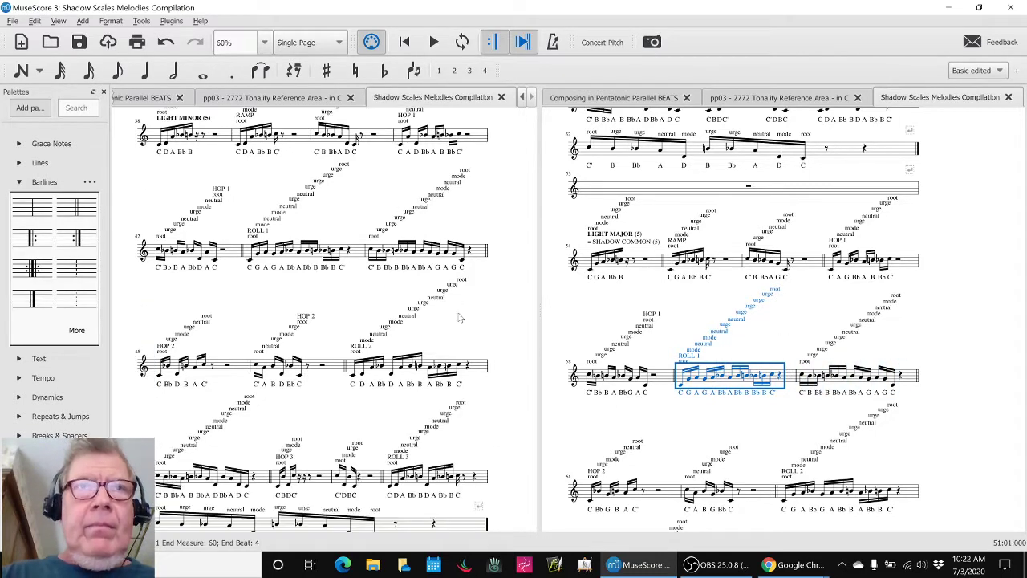
{"action": "scroll", "coordinate": [460, 318], "scroll_direction": "down", "scroll_amount": 2}
{"action": "scroll", "coordinate": [460, 319], "scroll_direction": "down", "scroll_amount": 1}
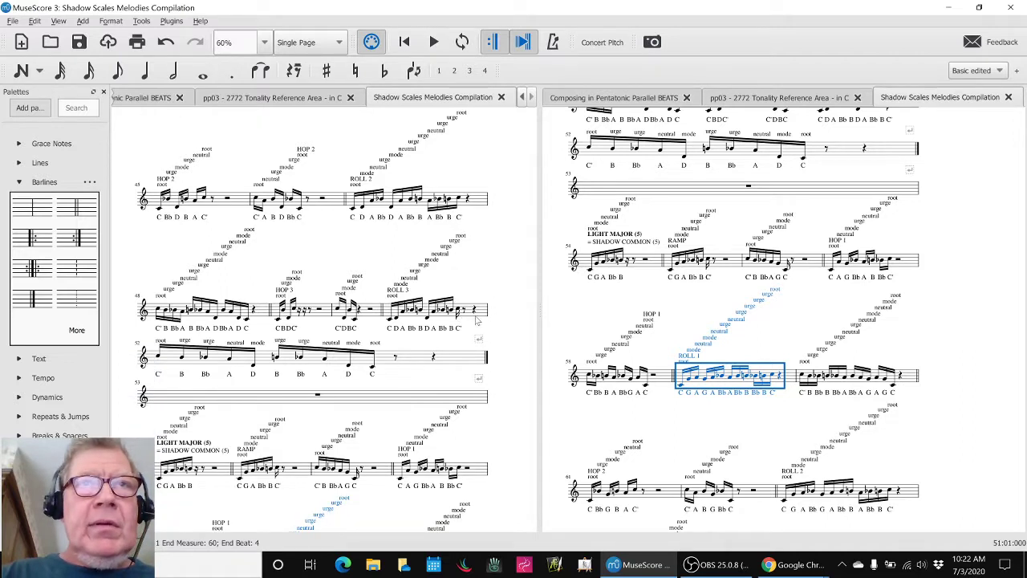
Play the HOP 3 measure in the left score and select HOP 3 in the right score
{"action": "left_click", "coordinate": [480, 317]}
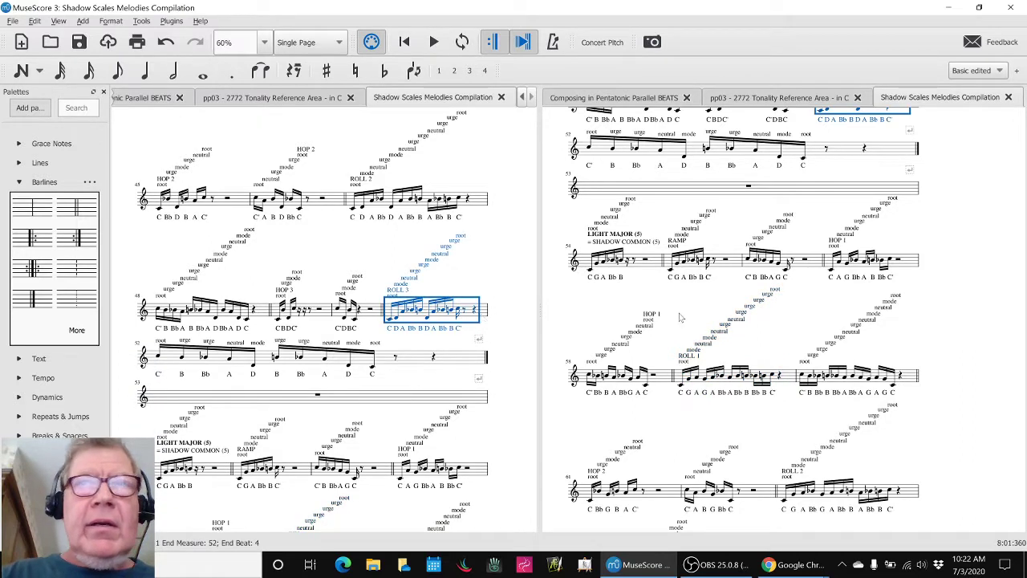
{"action": "scroll", "coordinate": [680, 318], "scroll_direction": "down", "scroll_amount": 2}
{"action": "scroll", "coordinate": [698, 316], "scroll_direction": "down", "scroll_amount": 1}
{"action": "scroll", "coordinate": [717, 314], "scroll_direction": "down", "scroll_amount": 1}
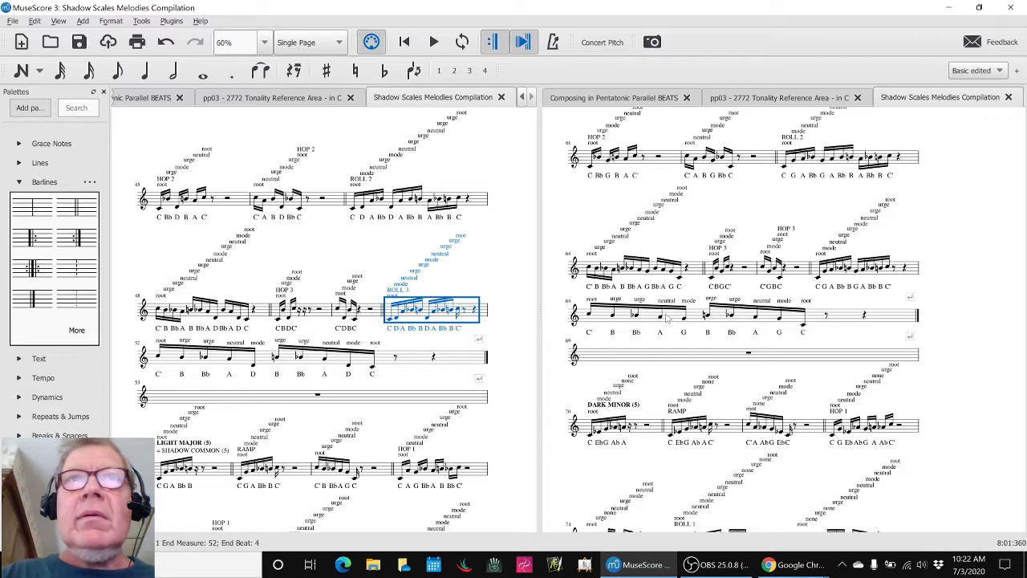
{"action": "scroll", "coordinate": [706, 315], "scroll_direction": "down", "scroll_amount": 2}
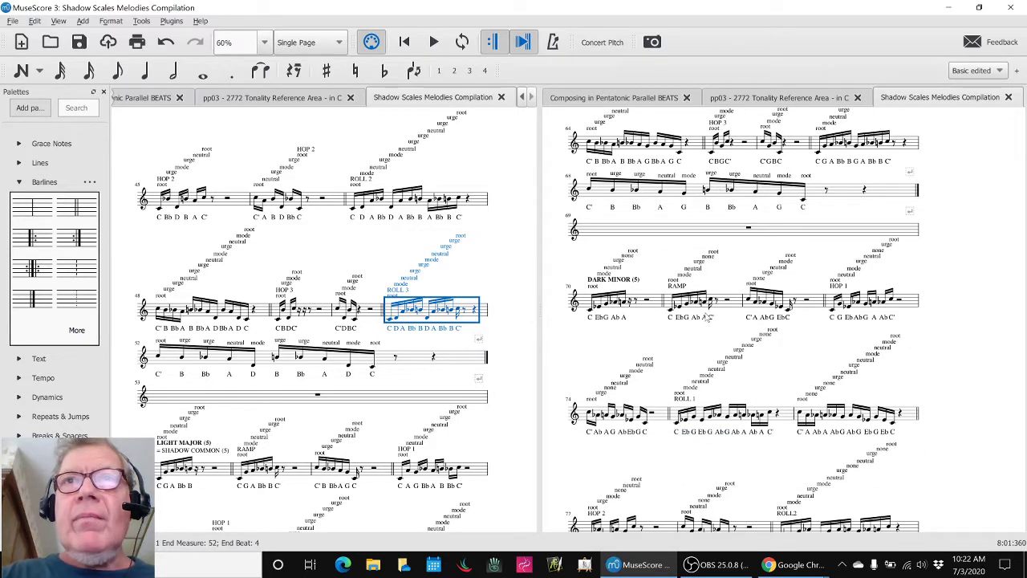
{"action": "scroll", "coordinate": [707, 317], "scroll_direction": "up", "scroll_amount": 2}
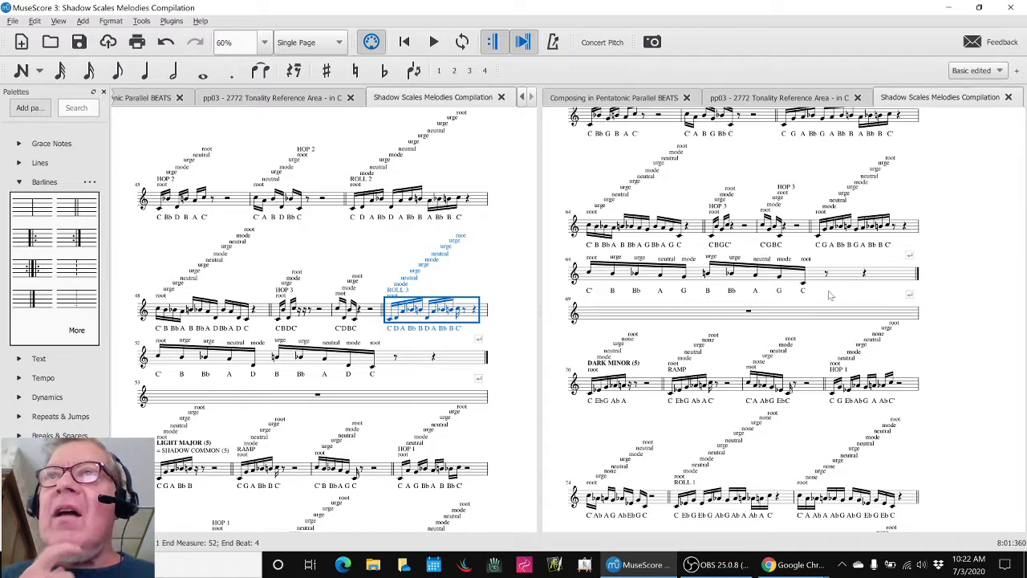
{"action": "left_click", "coordinate": [496, 283]}
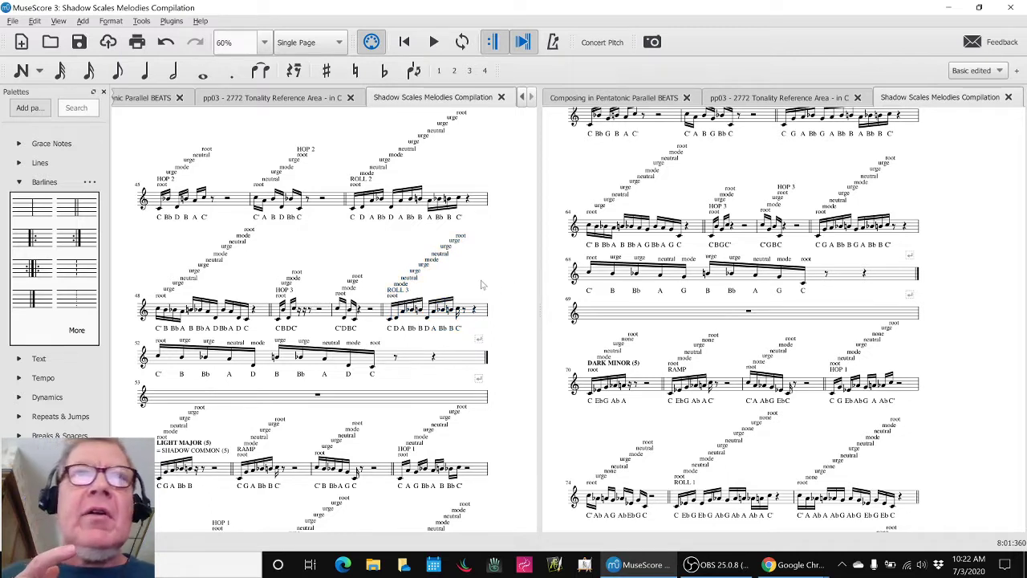
{"action": "left_click", "coordinate": [322, 318]}
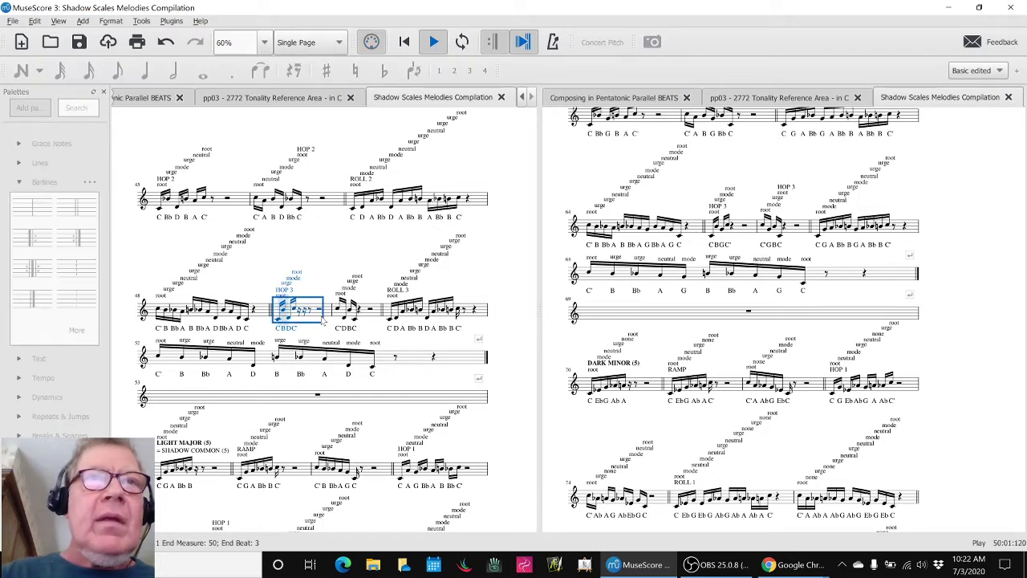
{"action": "key", "text": "space"}
{"action": "key", "text": "space"}
{"action": "left_click", "coordinate": [743, 234]}
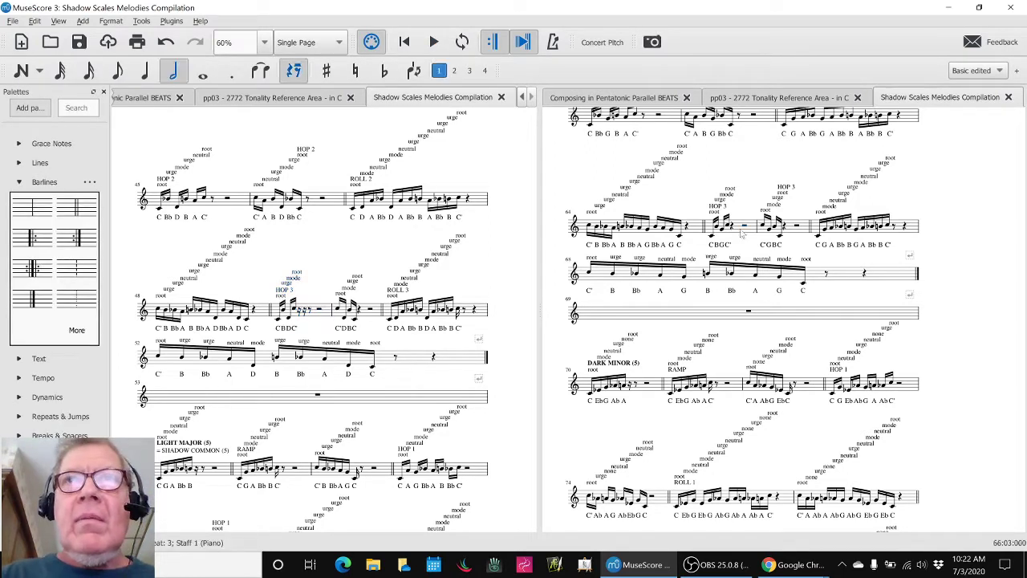
{"action": "key", "text": "space"}
{"action": "key", "text": "space"}
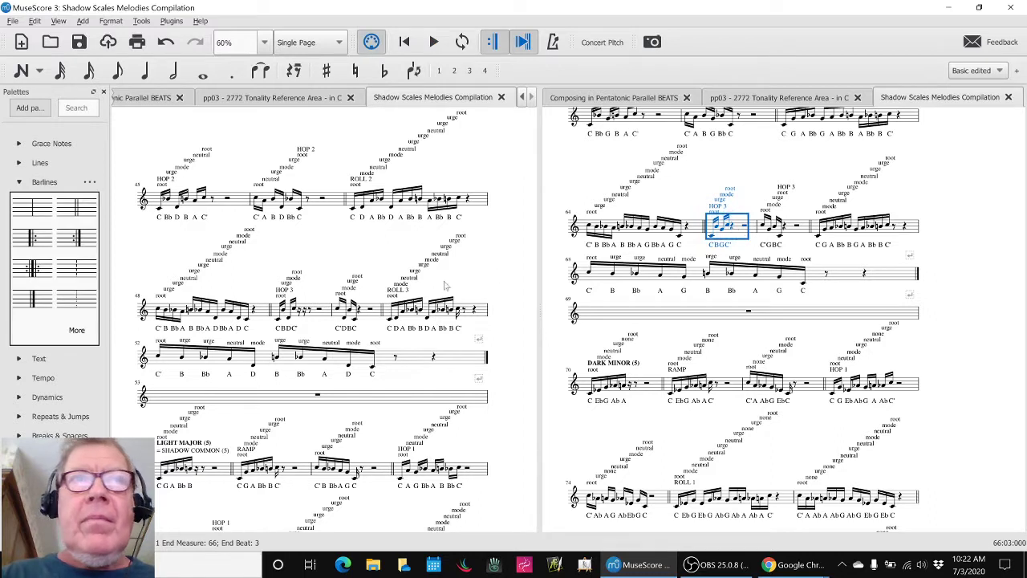
Play the ROLL 2 measure in the left score, then in the right score
{"action": "left_click", "coordinate": [472, 200]}
{"action": "key", "text": "space"}
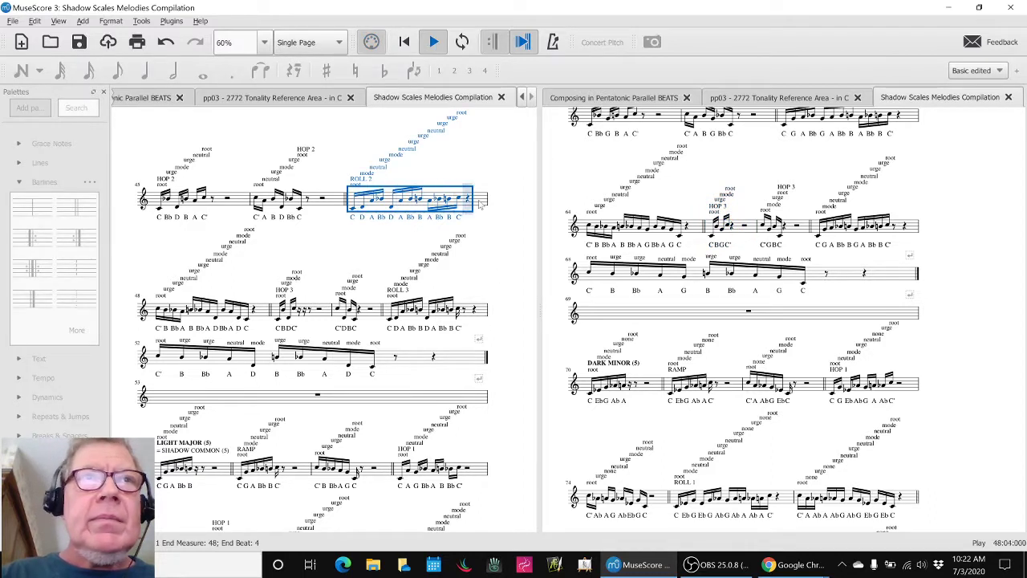
{"action": "key", "text": "space"}
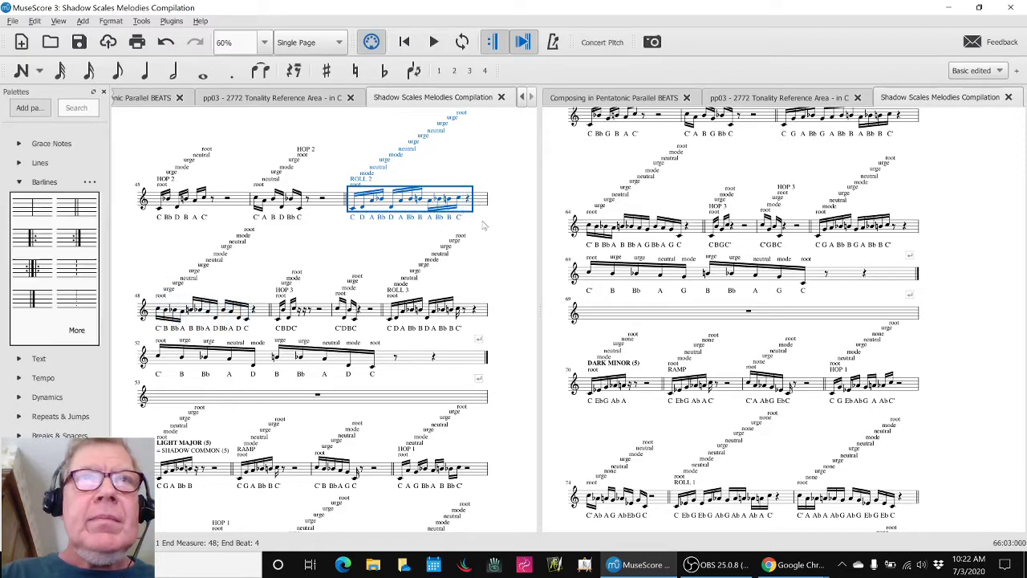
{"action": "scroll", "coordinate": [647, 207], "scroll_direction": "up", "scroll_amount": 2}
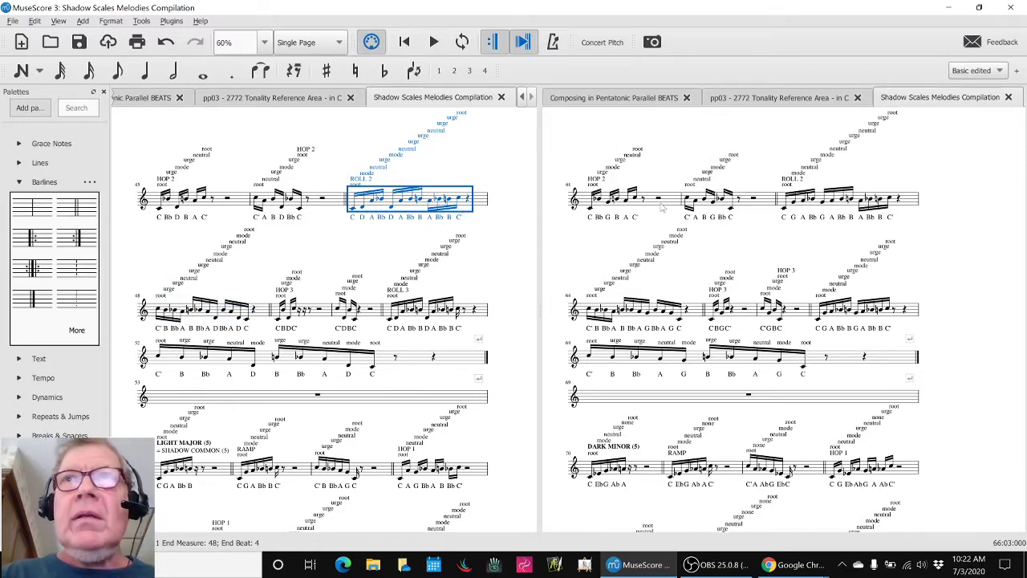
{"action": "left_click", "coordinate": [912, 204]}
{"action": "key", "text": "space"}
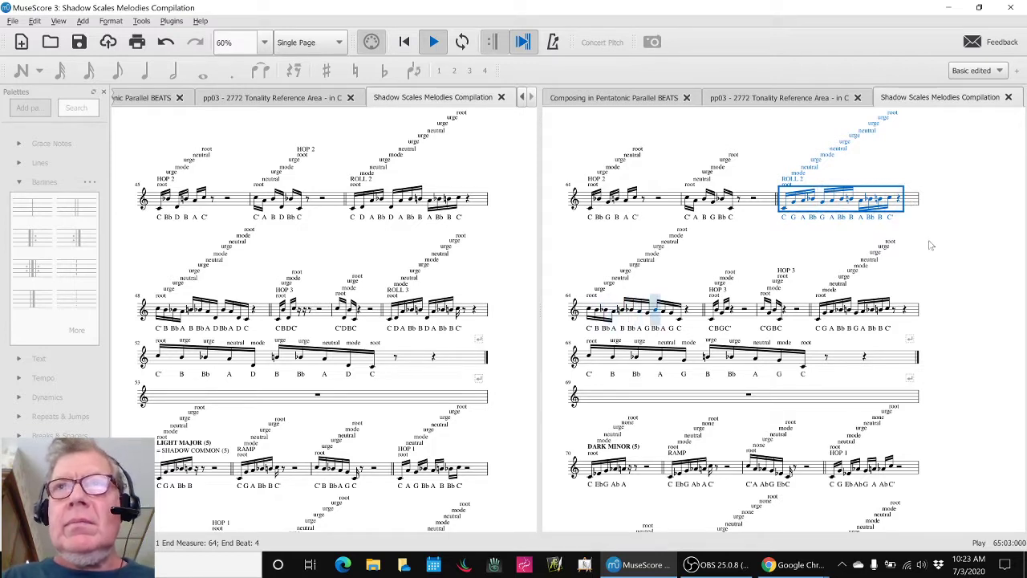
{"action": "key", "text": "space"}
{"action": "key", "text": "Escape"}
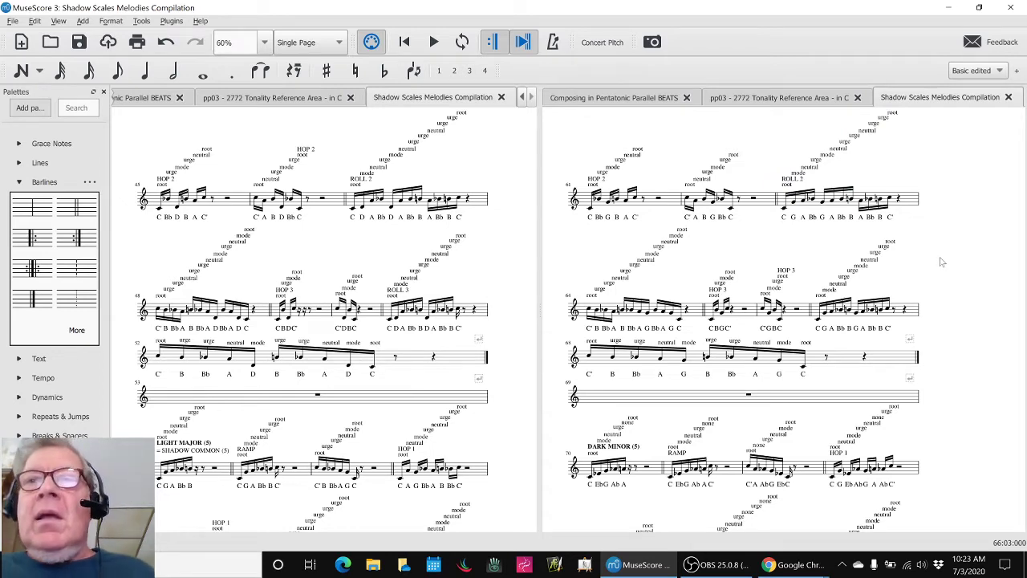
Review Next Steps cells B23 and B24 in the notes sheet, ending at arranging melody elements into pleasing sequences, then surface OBS Studio
{"action": "key", "text": "alt+Tab"}
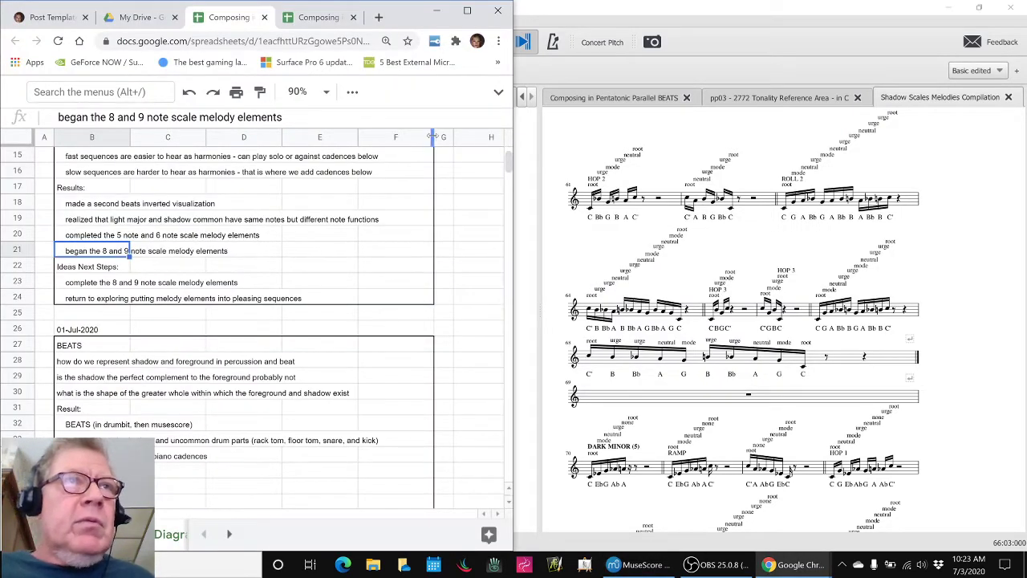
{"action": "key", "text": "Down"}
{"action": "key", "text": "Down"}
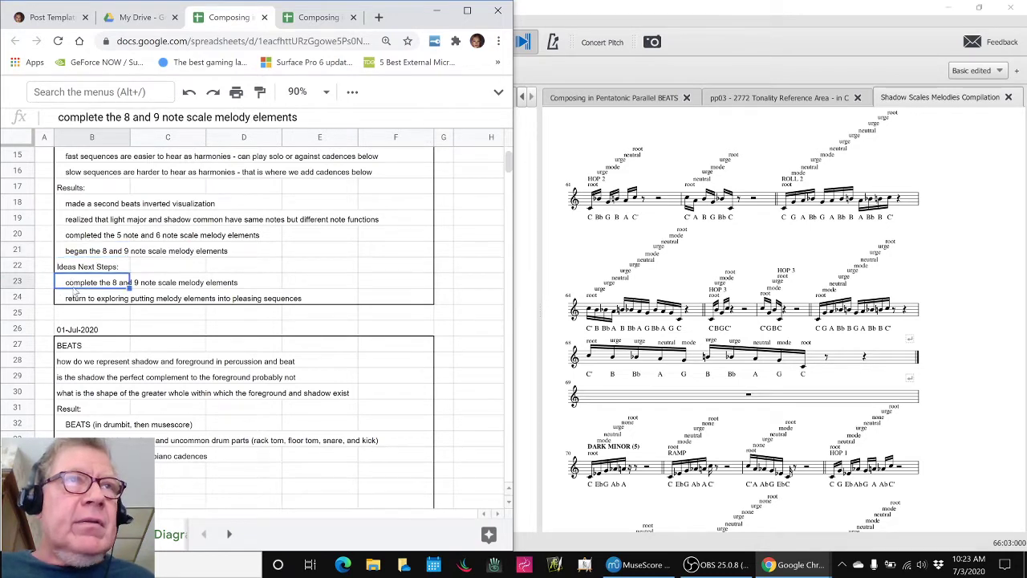
{"action": "key", "text": "Down"}
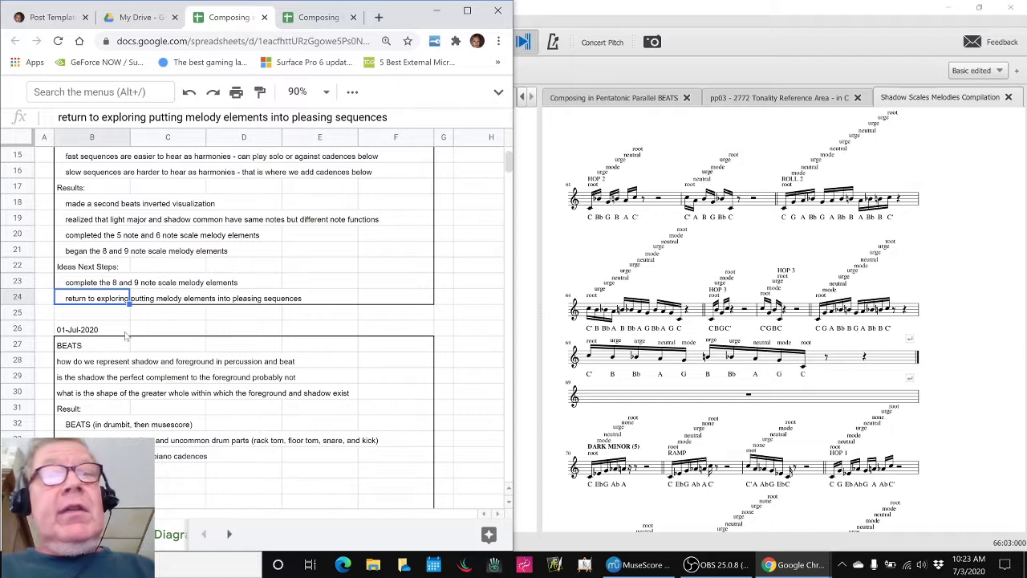
{"action": "key", "text": "alt+Tab"}
{"action": "key", "text": "alt+Tab"}
{"action": "key", "text": "alt+Tab"}
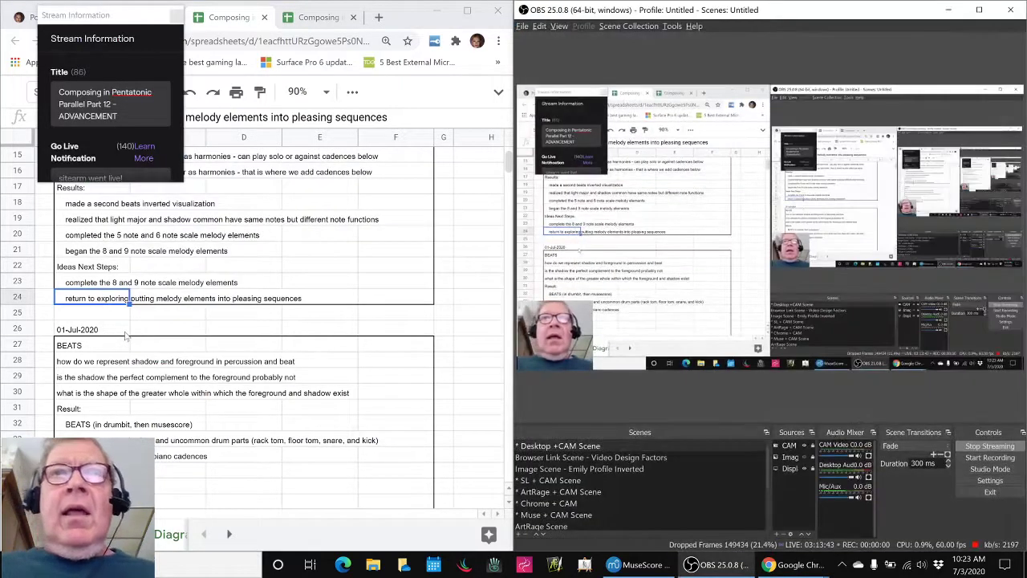